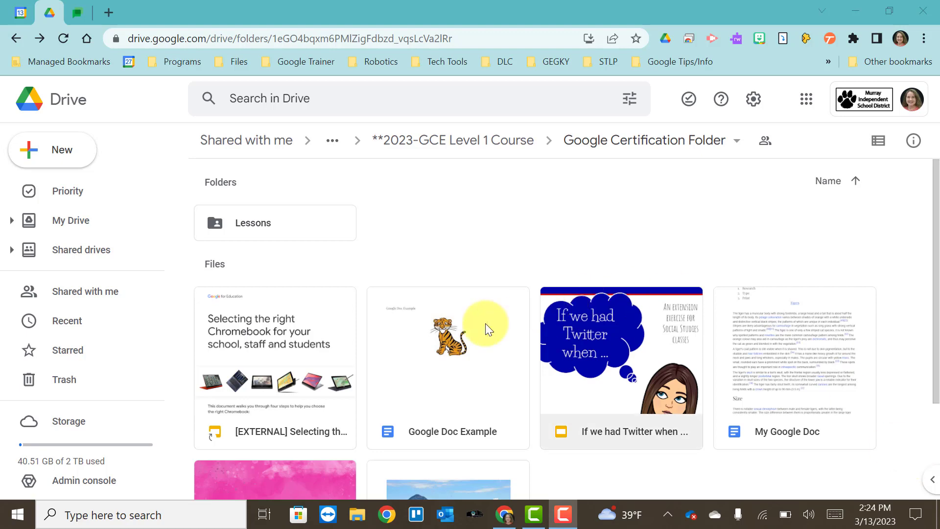
Step: Create a new Google Form in the Google Certification Folder and share it with the folder's members
left_click(49, 149)
left_click(49, 150)
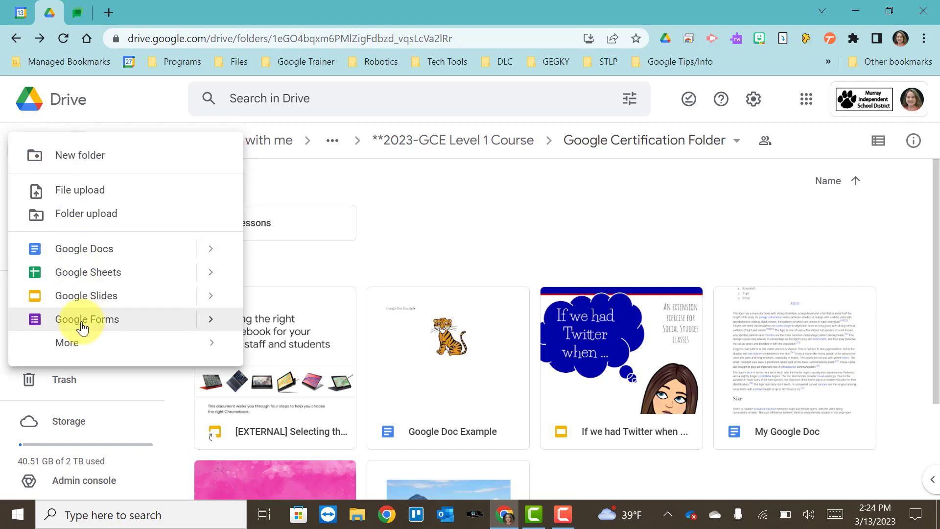
left_click(82, 323)
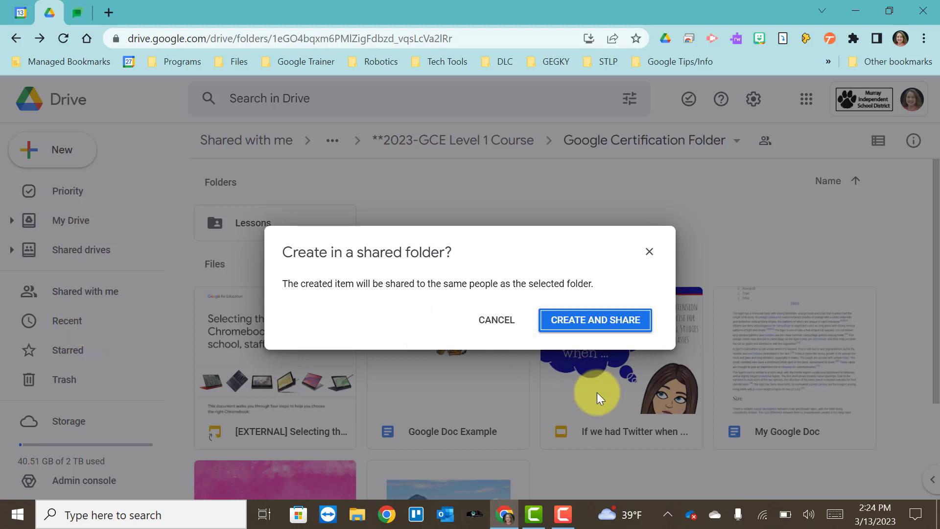
left_click(607, 324)
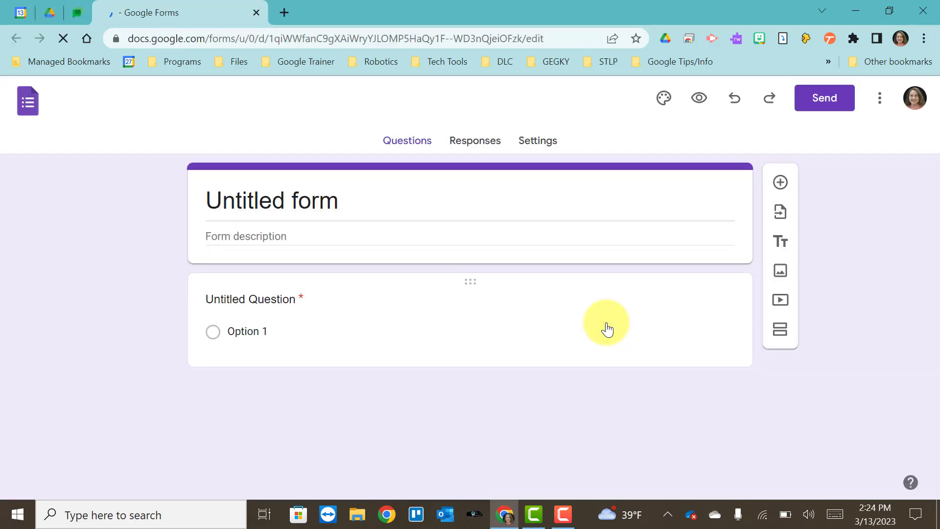
Step: Open forms.google.com in a new browser tab to view the Forms home page, and close that tab
left_click(283, 12)
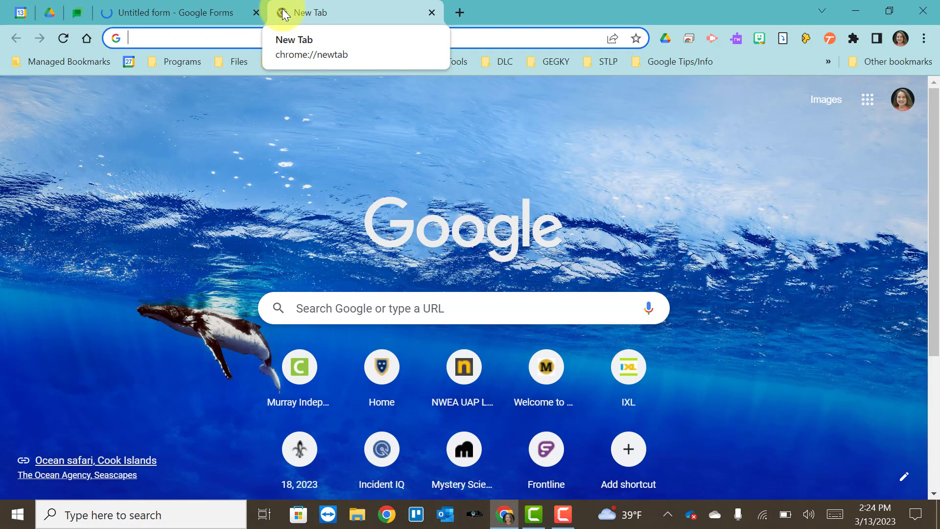
type("forms")
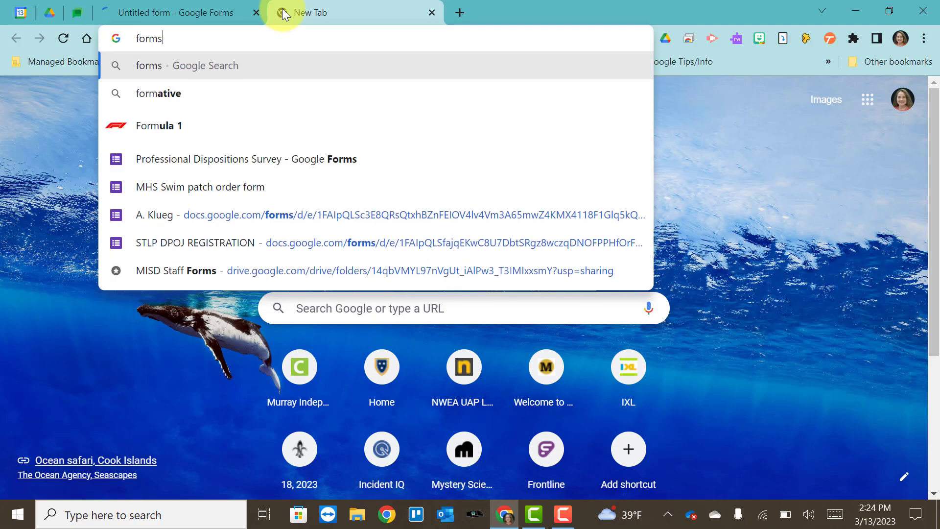
type(".google.com")
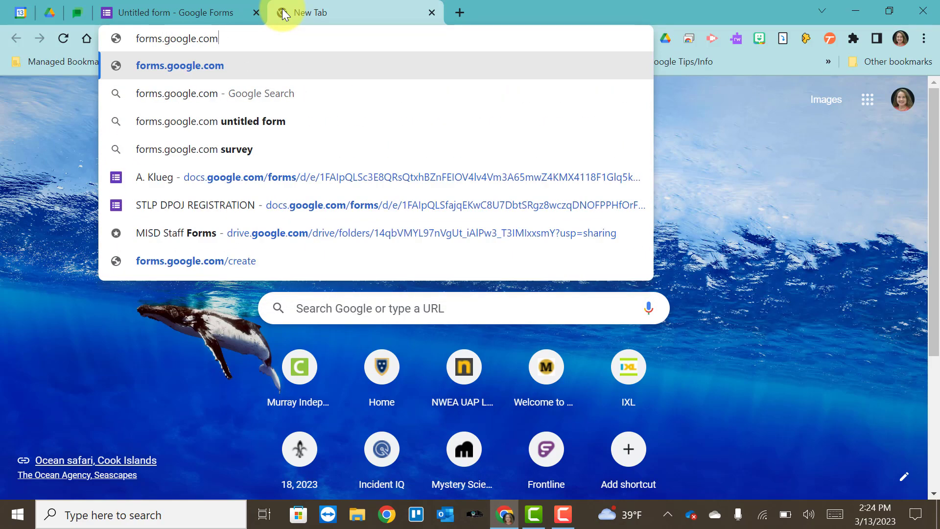
key("Return")
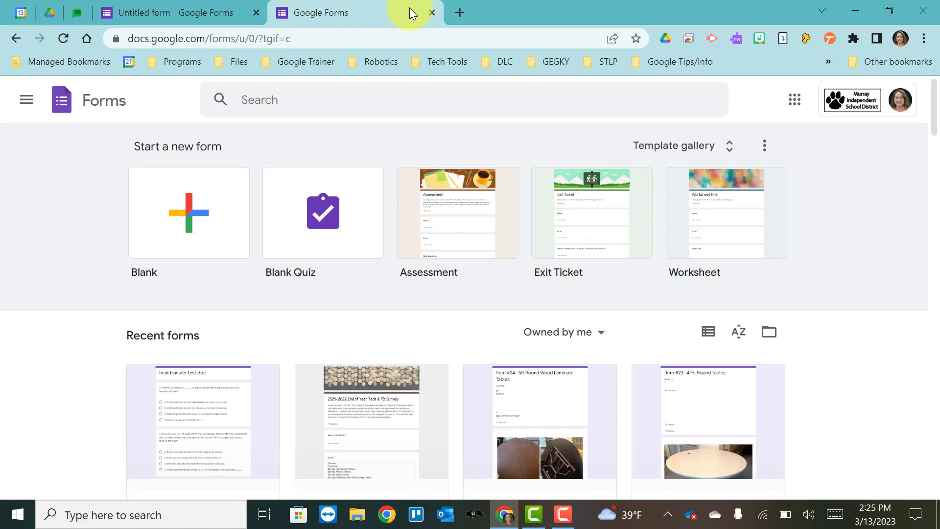
left_click(431, 13)
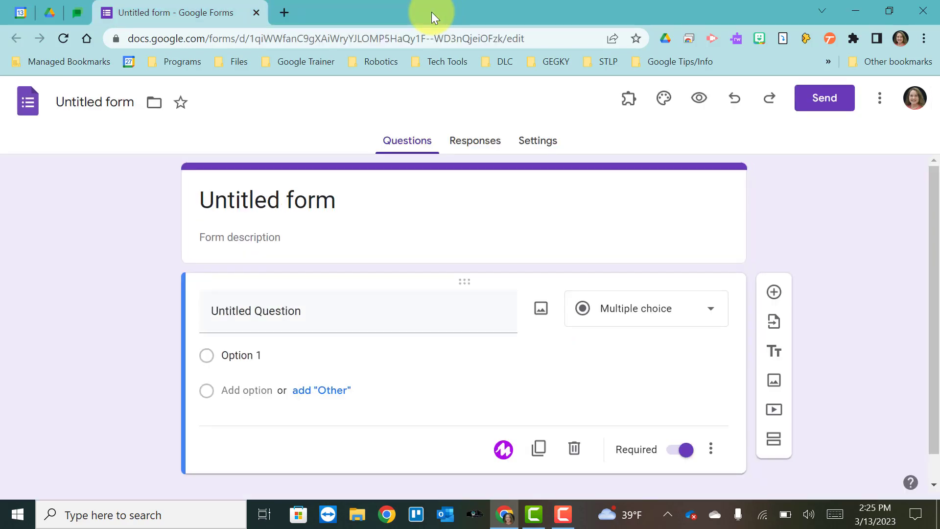
Step: Title the form "All About You" and apply the same title as its file name
left_click(229, 210)
triple_click(272, 200)
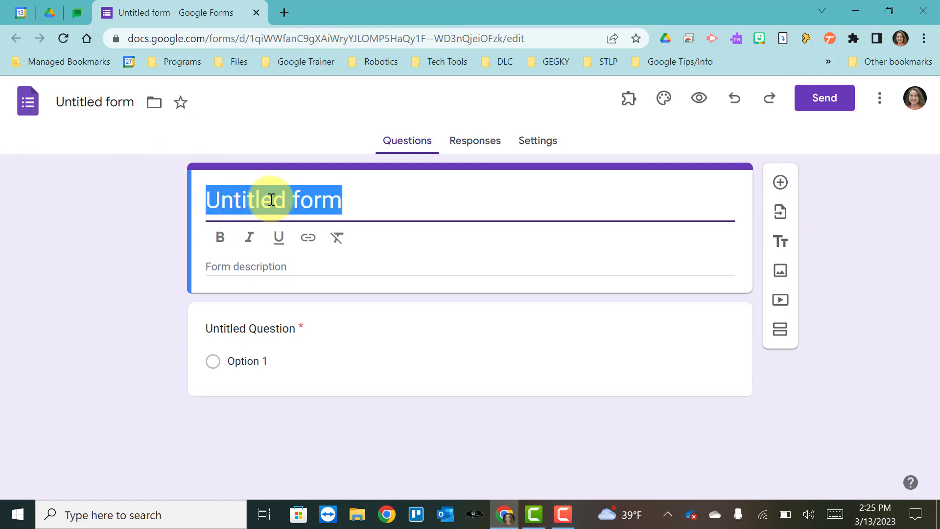
type("A")
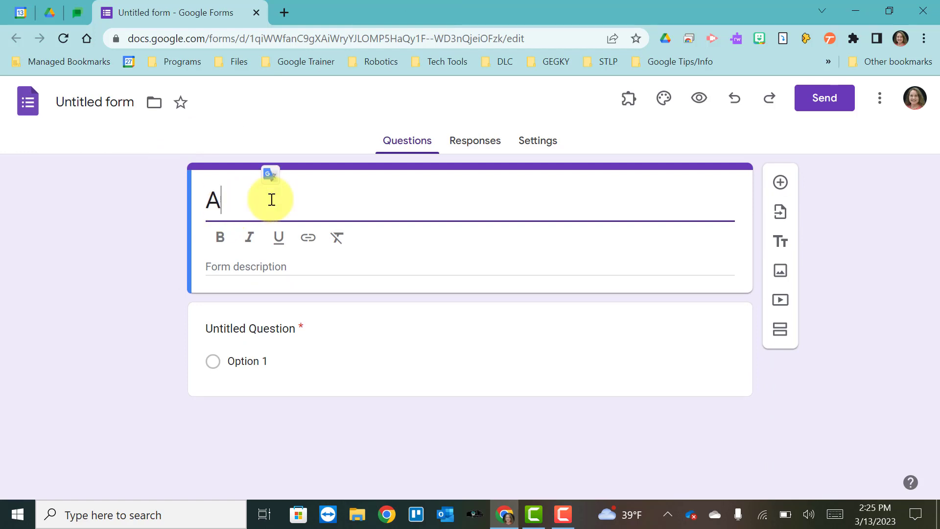
type("ll Ab")
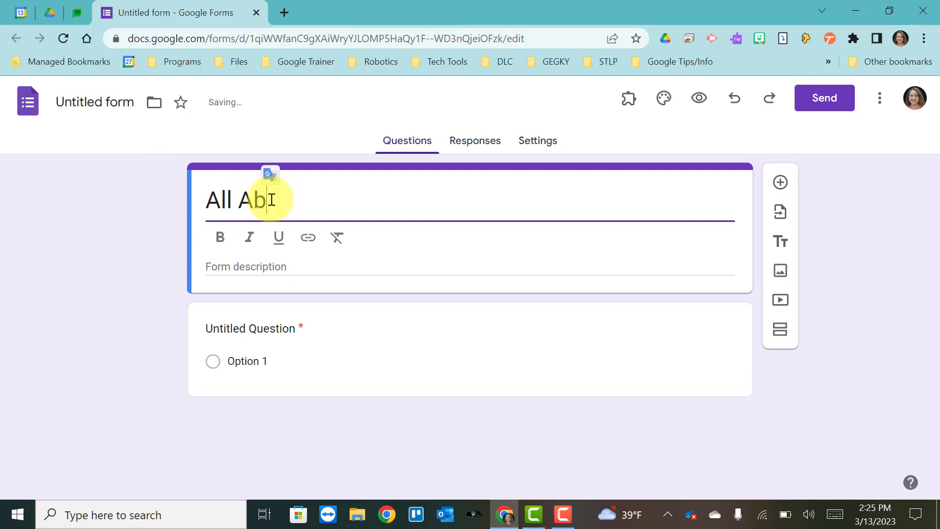
type("out You")
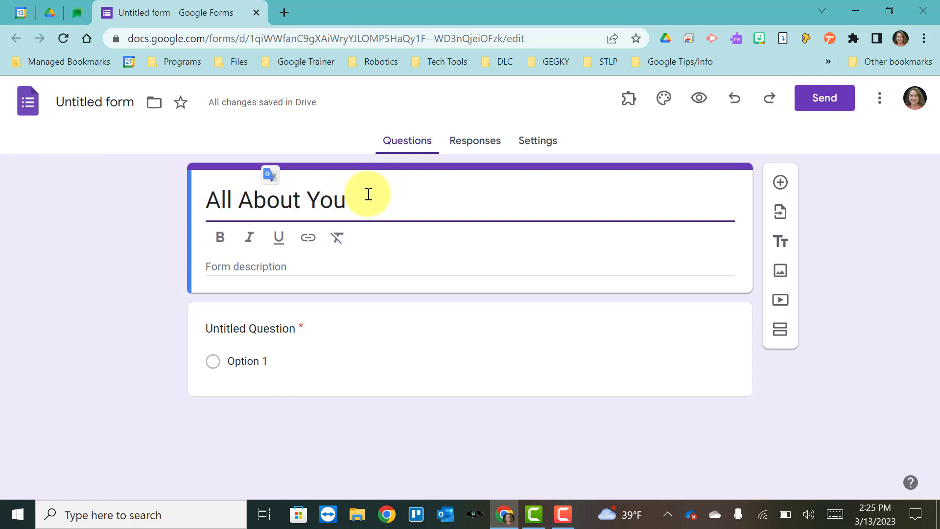
left_click(87, 108)
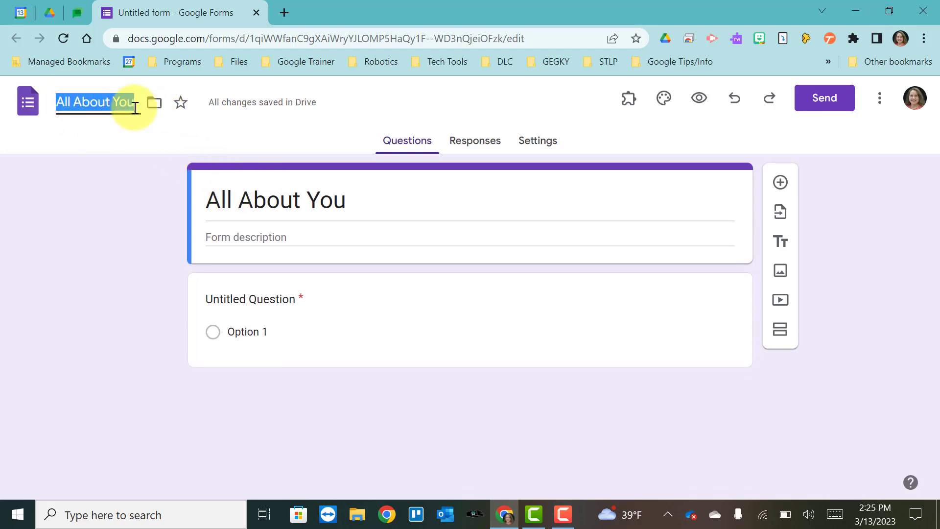
left_click(115, 137)
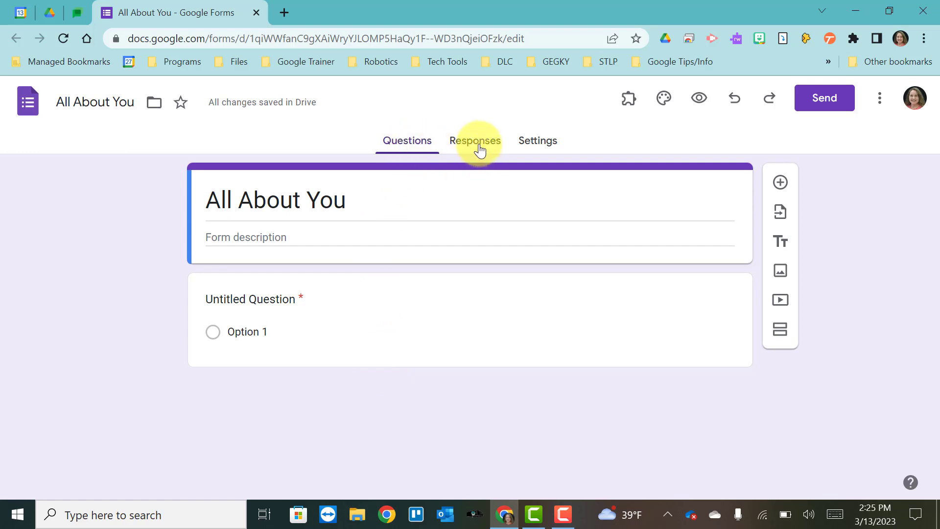
Step: In the form's response settings, turn on Collect email addresses and set Send responders a copy of their response to Always
left_click(535, 146)
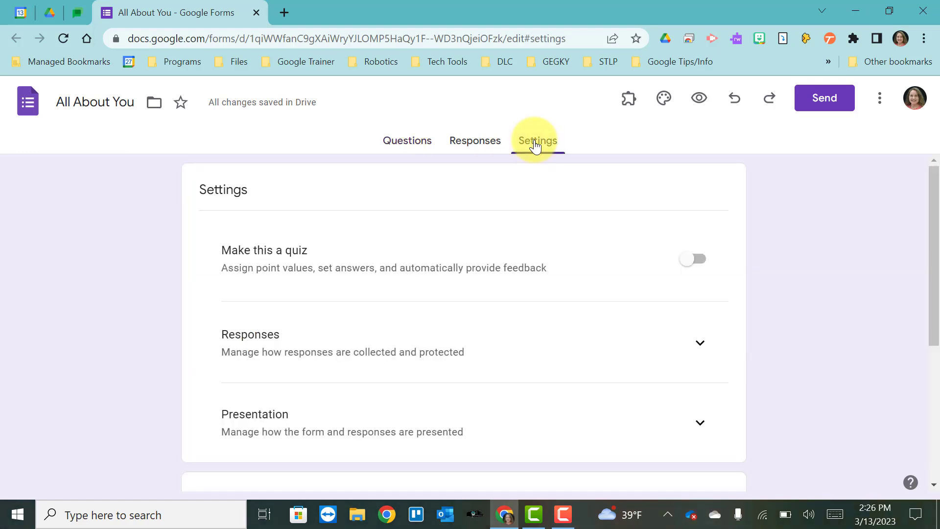
scroll(481, 273, "down", 1)
scroll(481, 274, "up", 1)
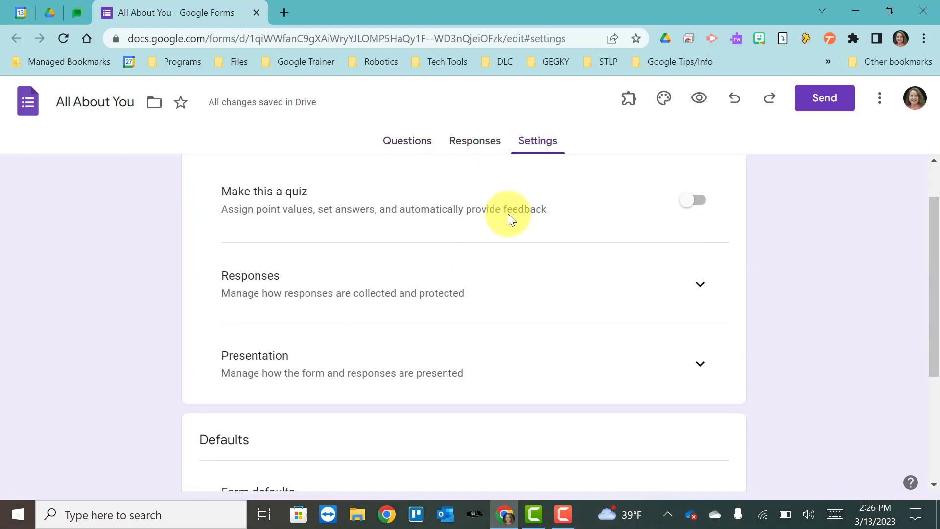
scroll(486, 225, "down", 1)
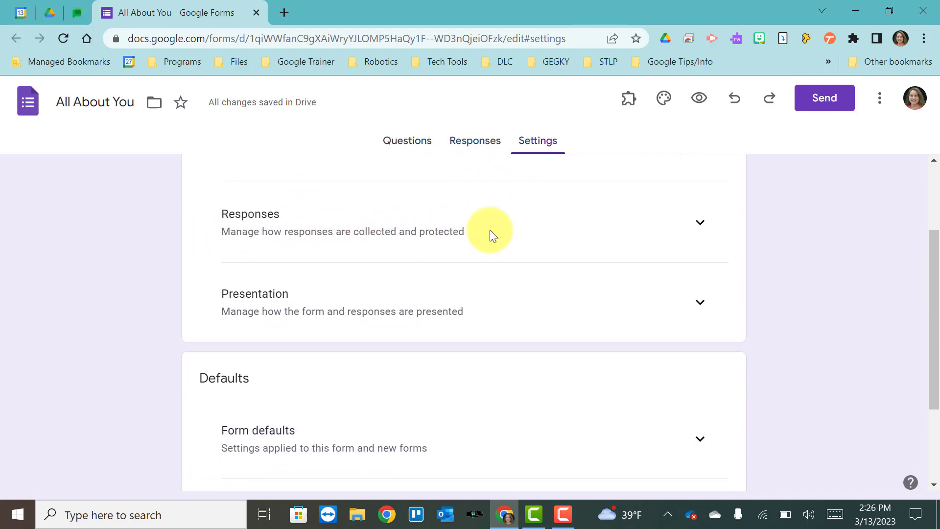
left_click(700, 228)
scroll(562, 233, "down", 1)
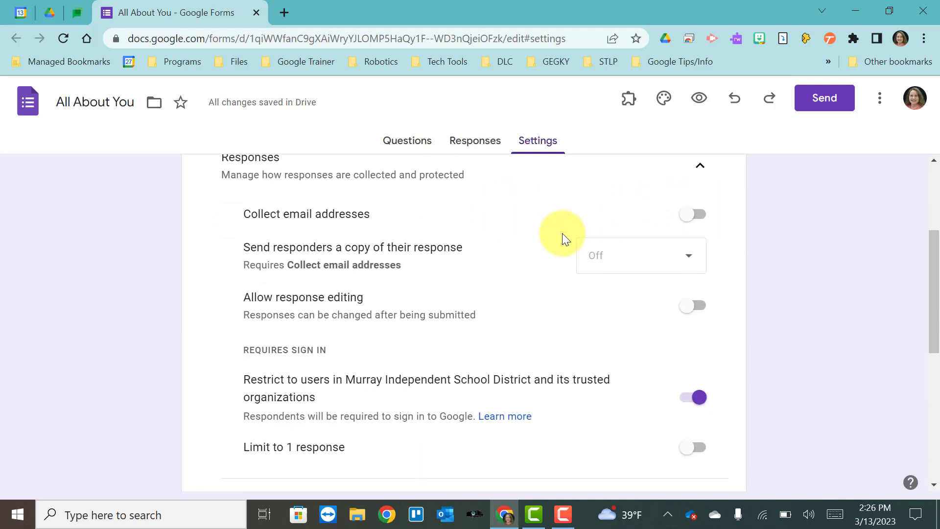
left_click(689, 224)
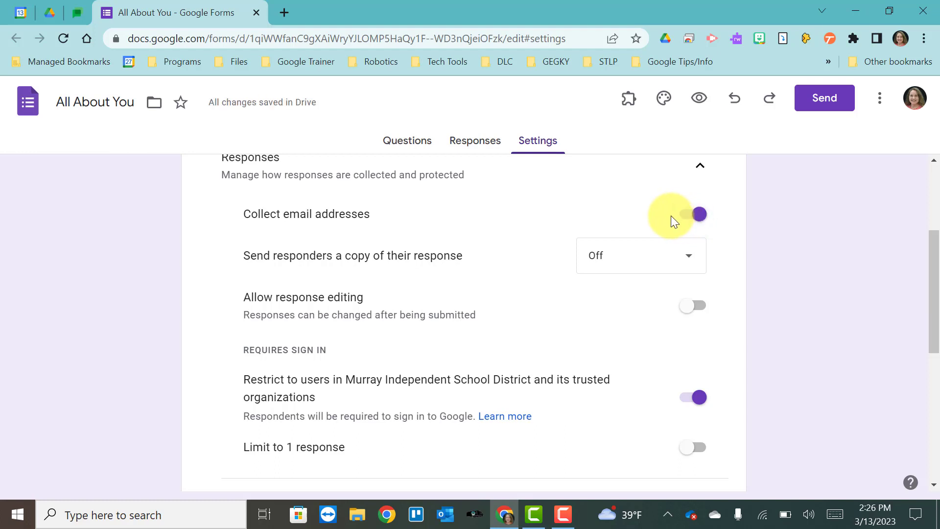
left_click(698, 214)
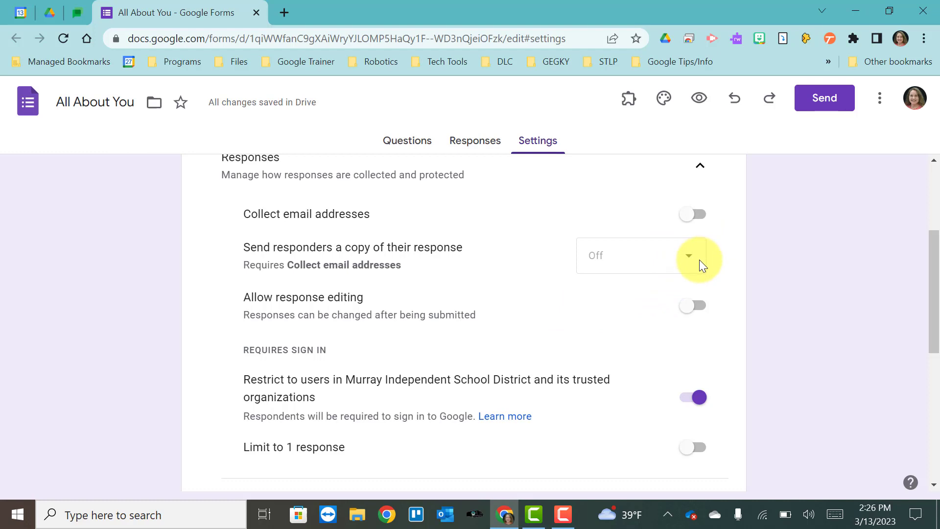
left_click(692, 216)
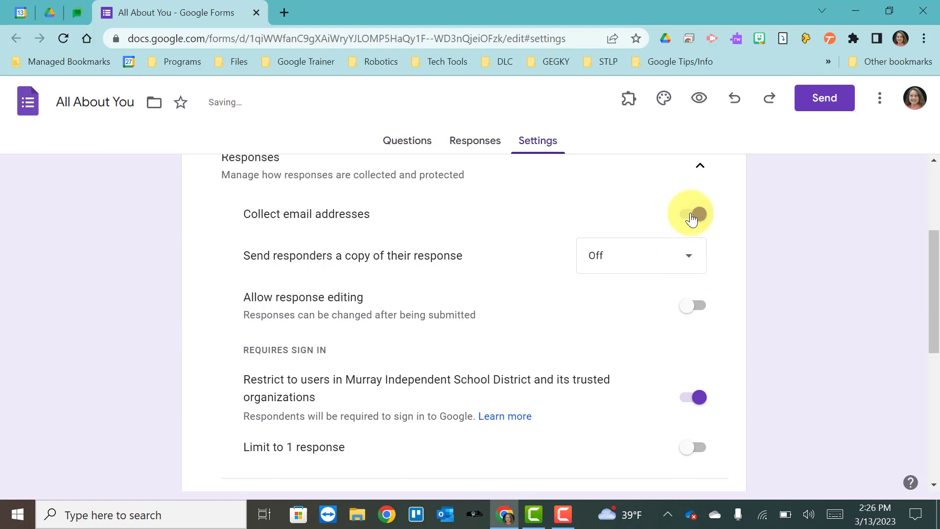
left_click(690, 262)
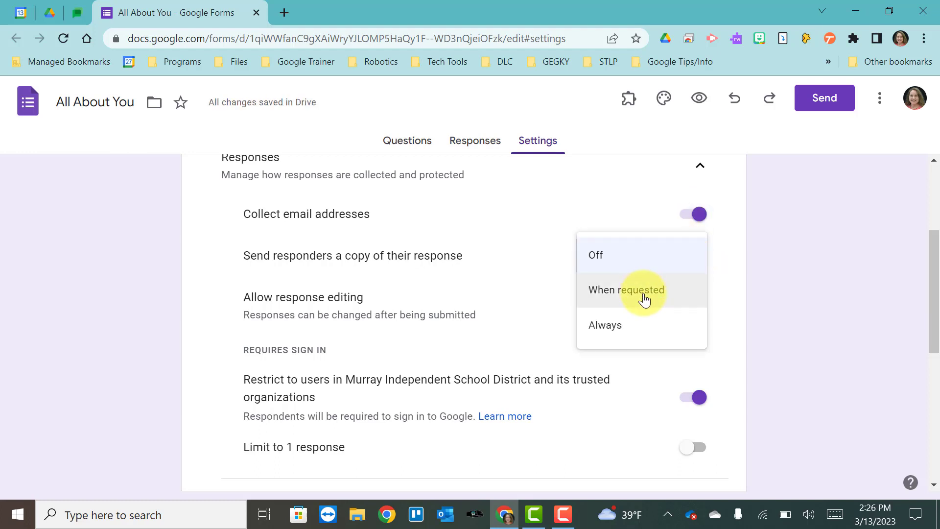
left_click(630, 330)
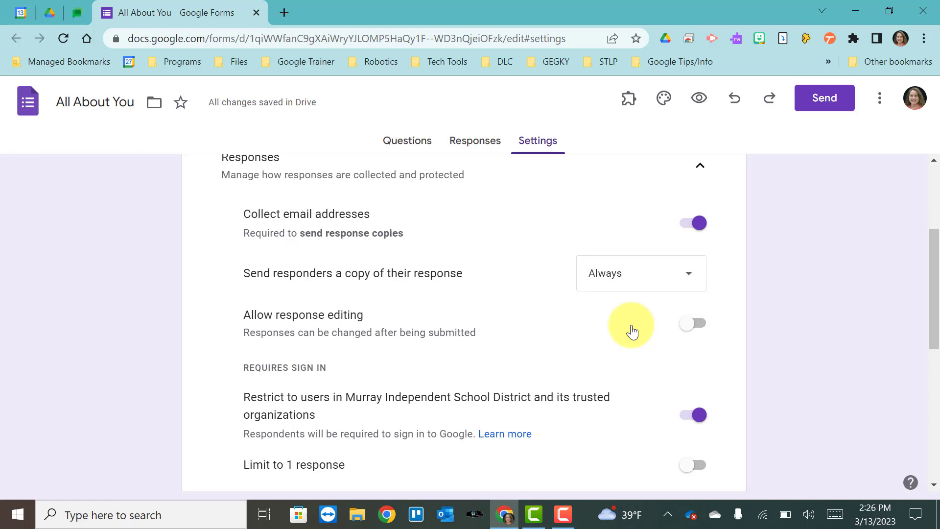
Step: Switch Allow response editing on and back off
scroll(602, 308, "down", 2)
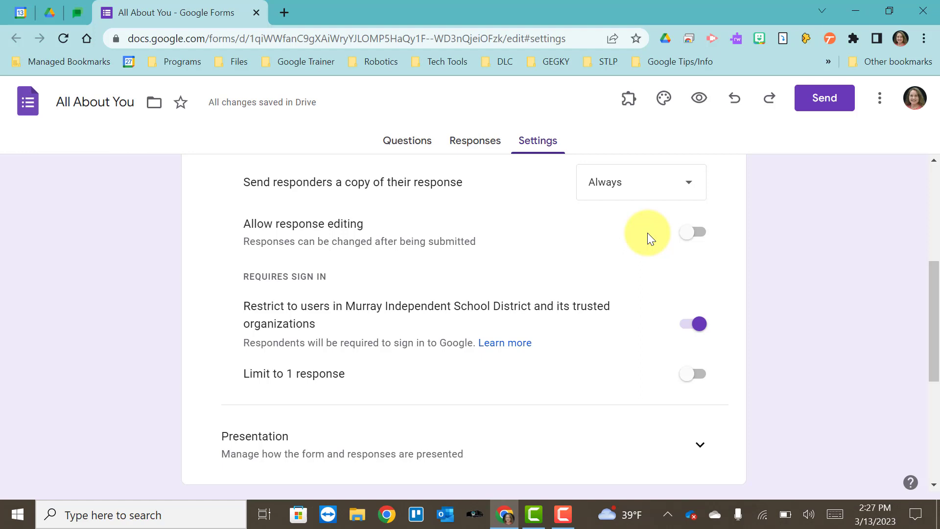
left_click(691, 242)
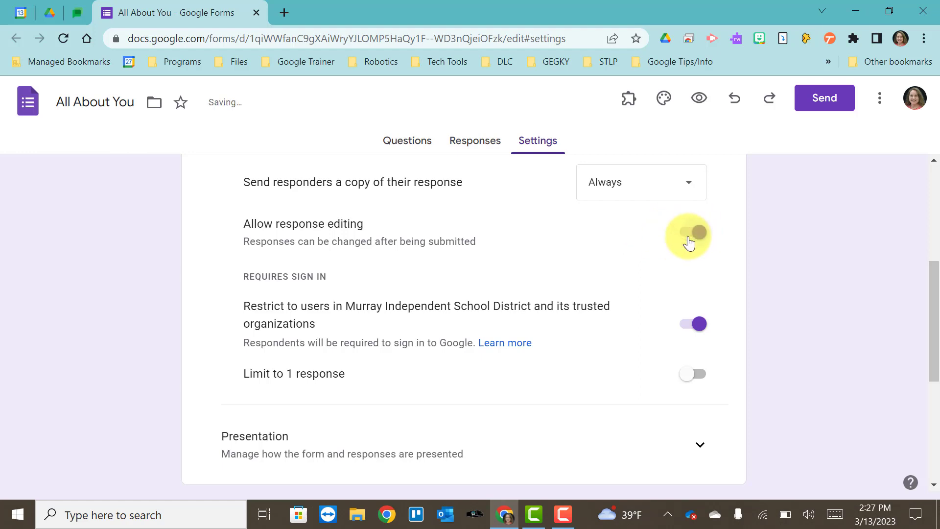
left_click(699, 242)
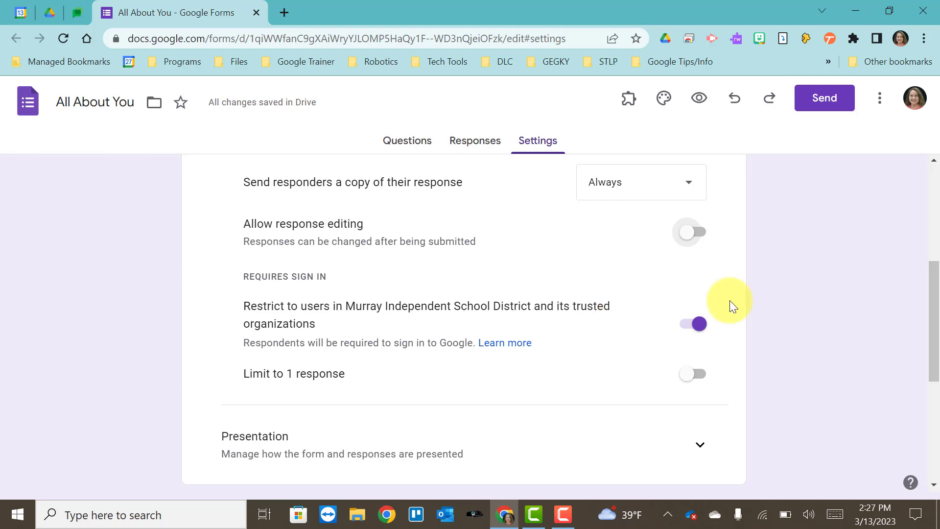
Step: Turn off the sign-in restriction to users in Murray Independent School District and its trusted organizations
left_click(698, 325)
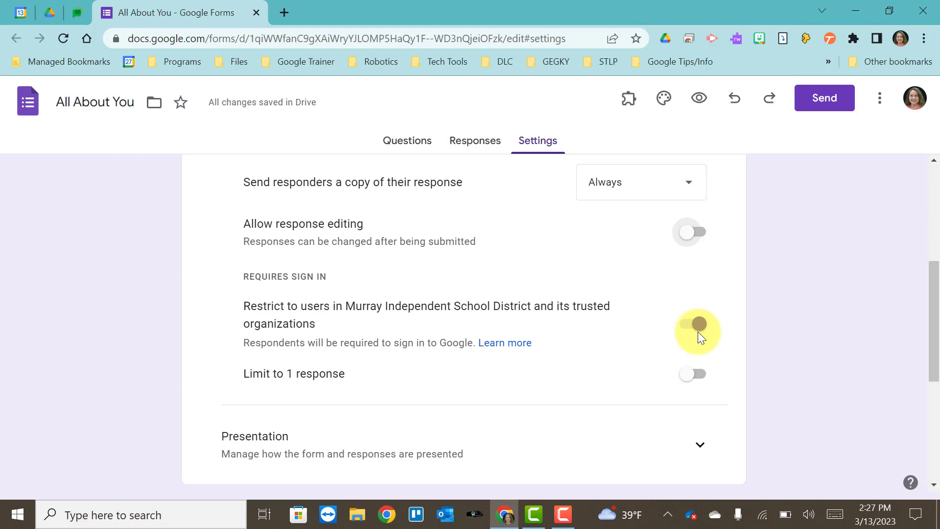
right_click(698, 331)
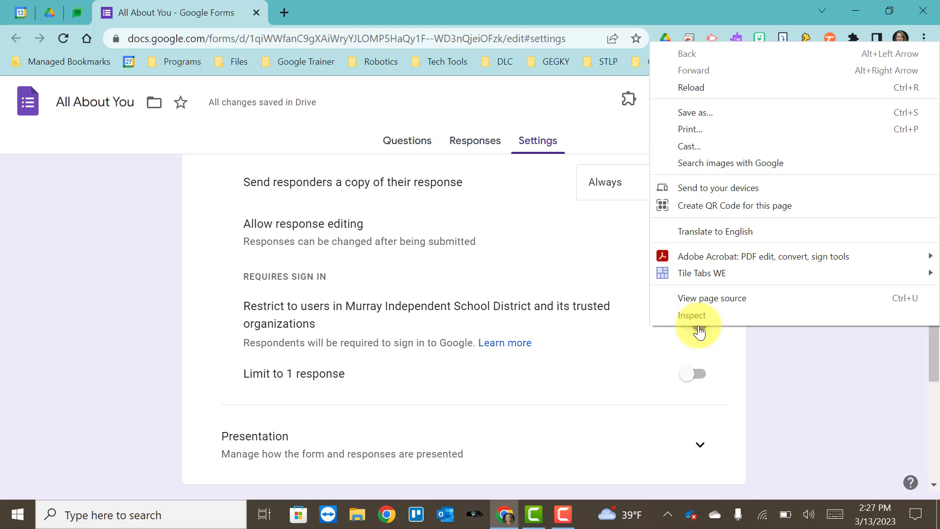
left_click(698, 329)
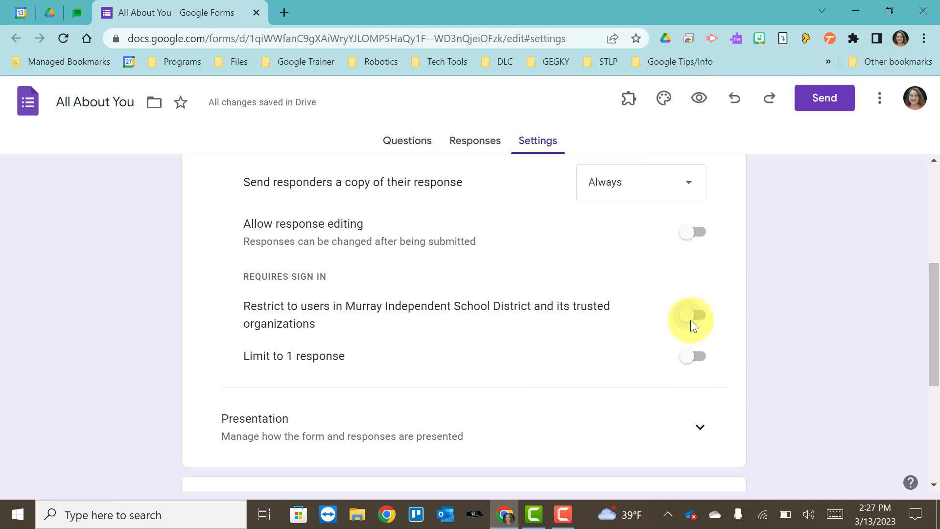
left_click(691, 319)
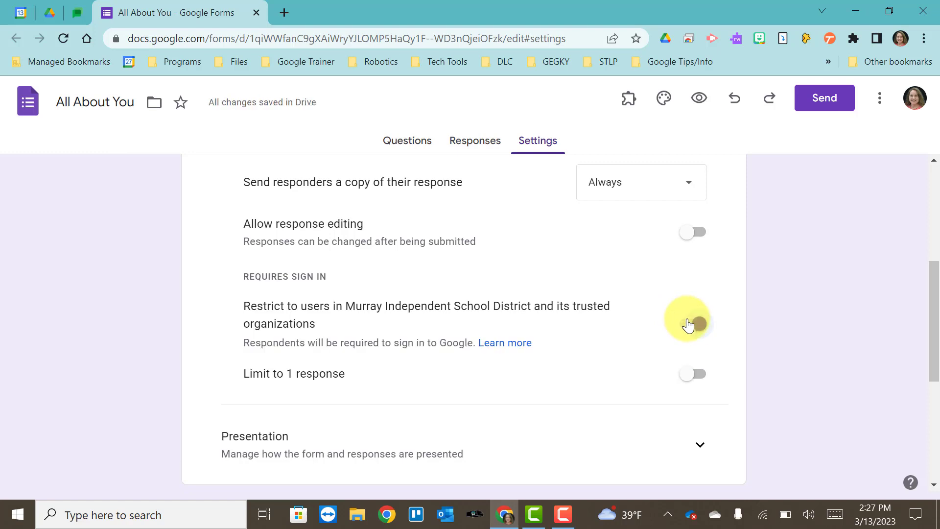
left_click(695, 326)
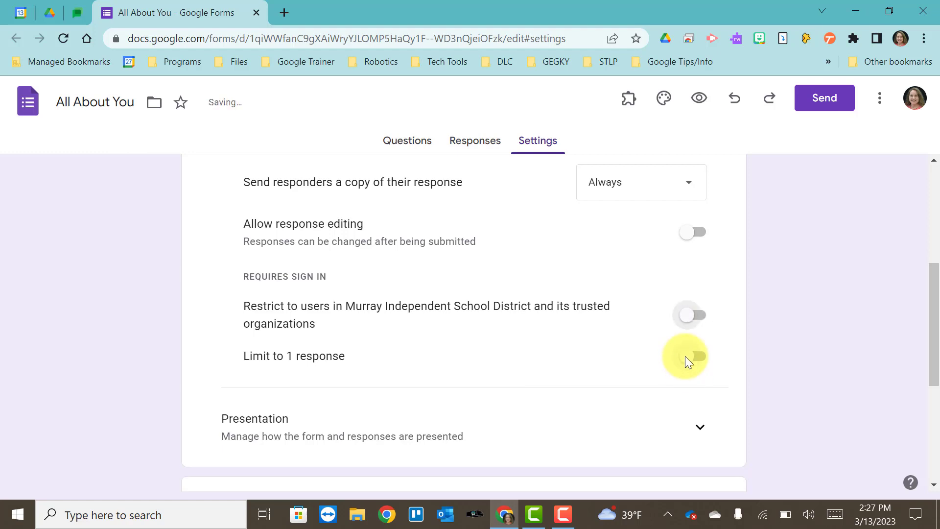
Step: Switch Limit to 1 response on and back off
left_click(685, 357)
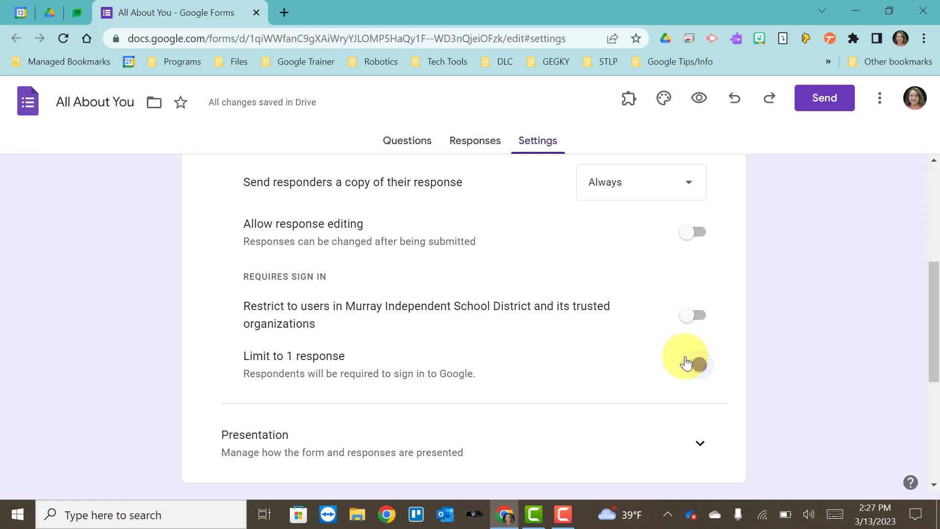
left_click(698, 370)
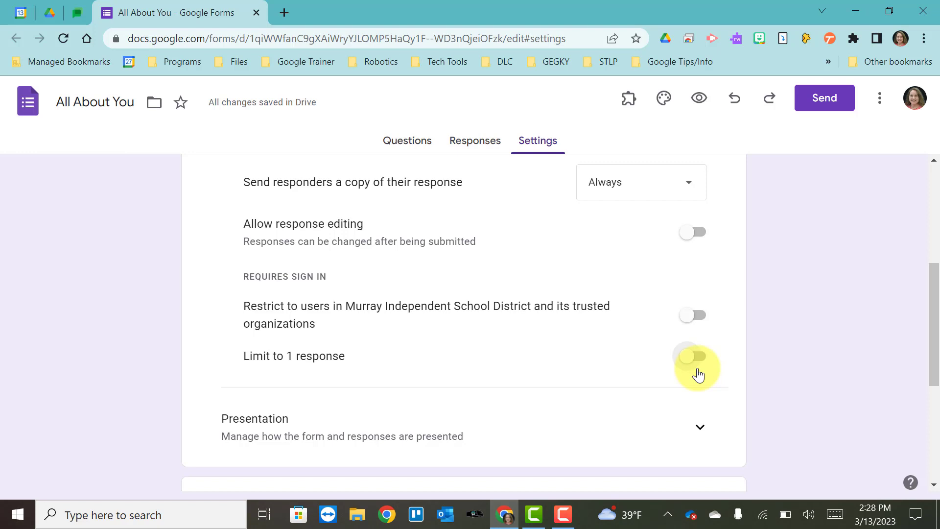
Step: Collapse the Responses section of the form settings
scroll(617, 347, "up", 4)
left_click(704, 264)
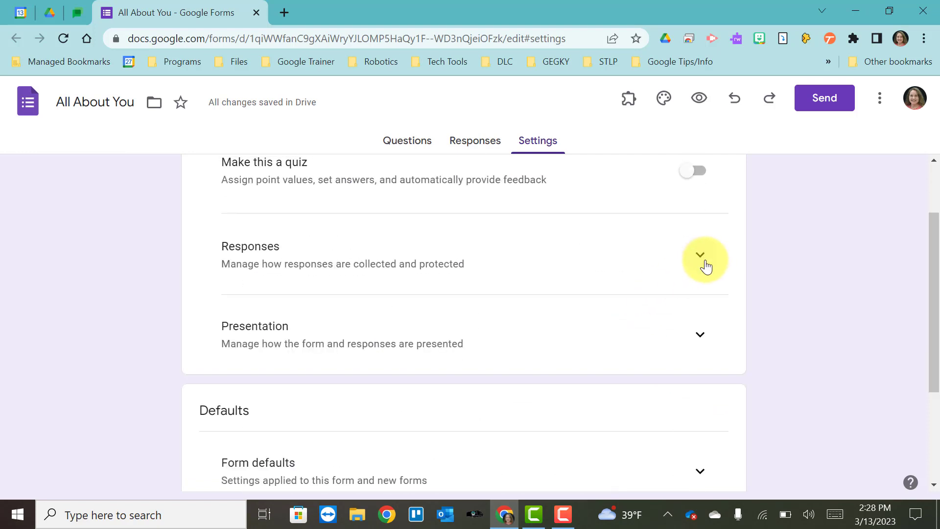
scroll(511, 296, "down", 1)
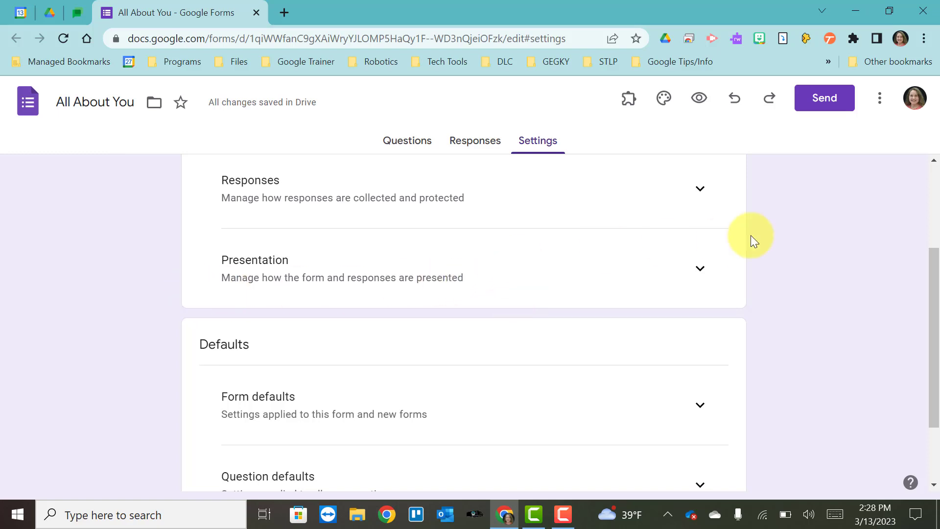
Step: Turn on Show progress bar and Shuffle question order in the form's presentation settings
left_click(702, 269)
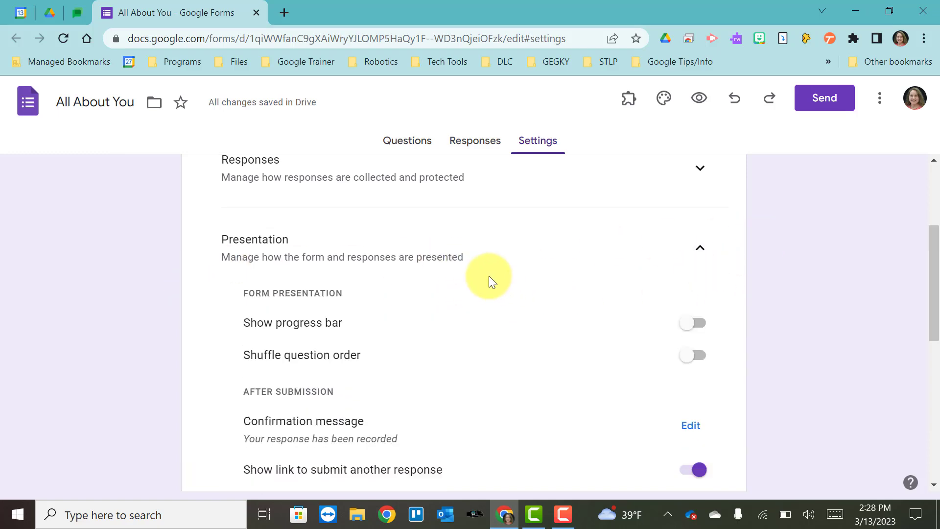
scroll(490, 280, "down", 2)
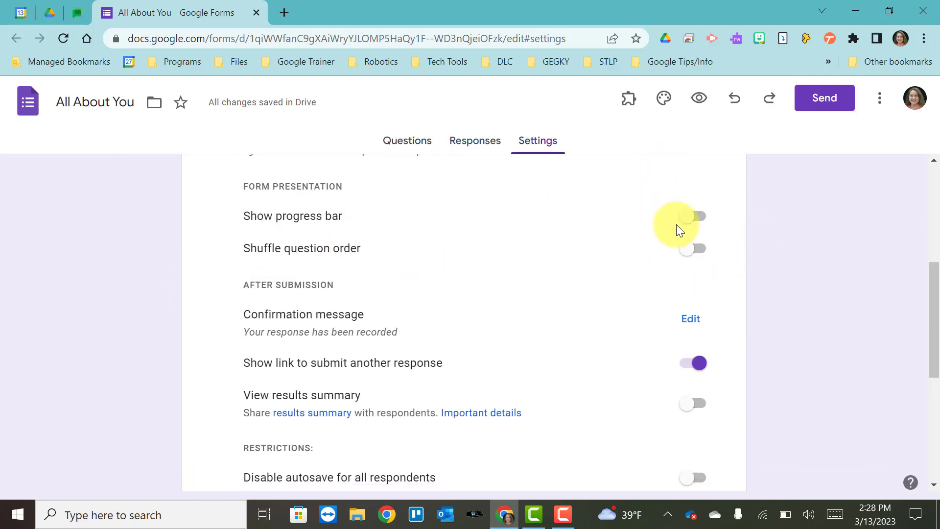
left_click(688, 219)
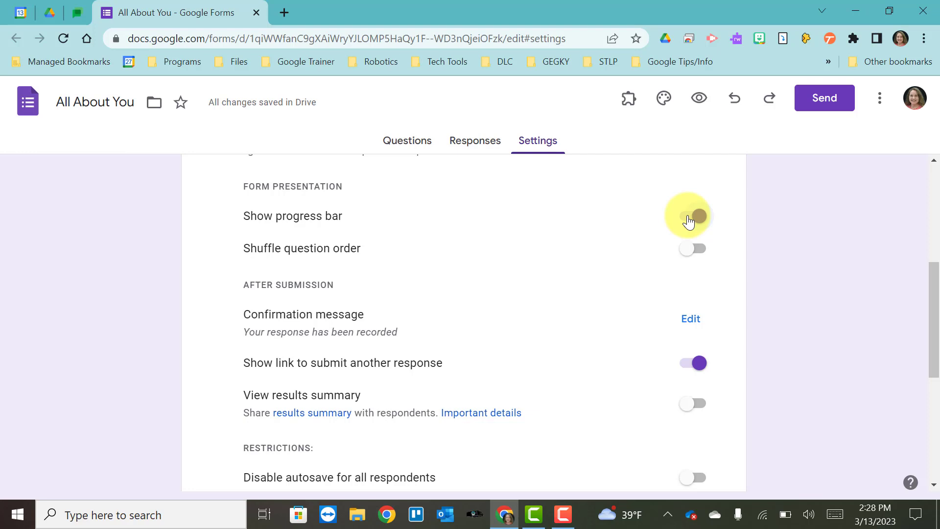
left_click(686, 253)
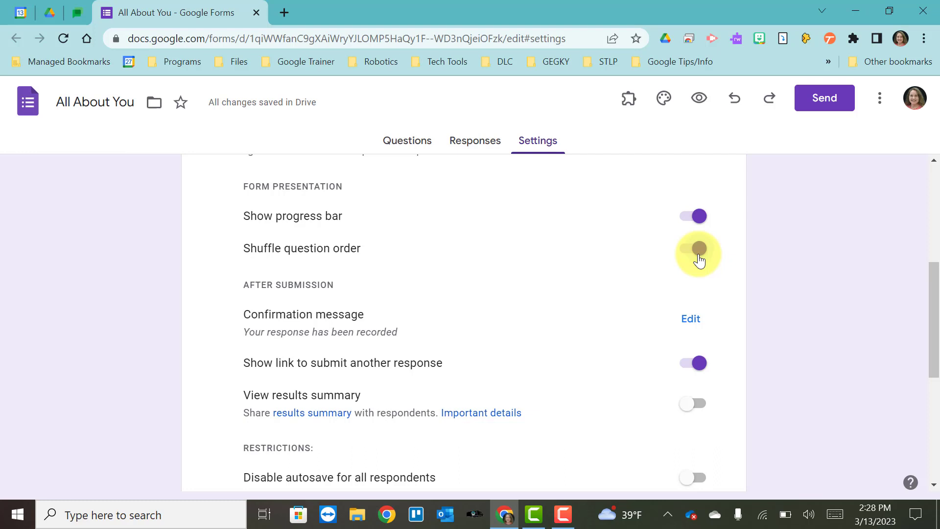
Step: Enter "Thanks for completing this form!" as the confirmation message shown after submission
scroll(449, 282, "down", 2)
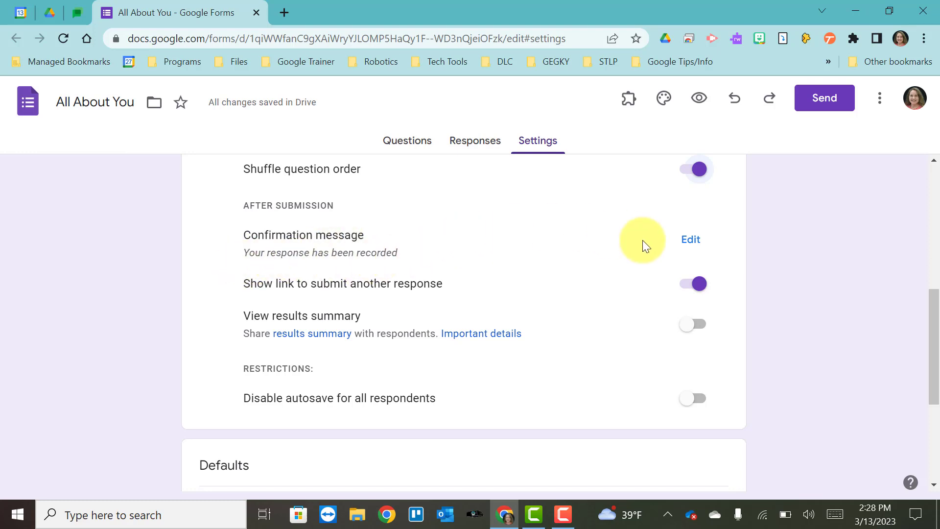
left_click(691, 240)
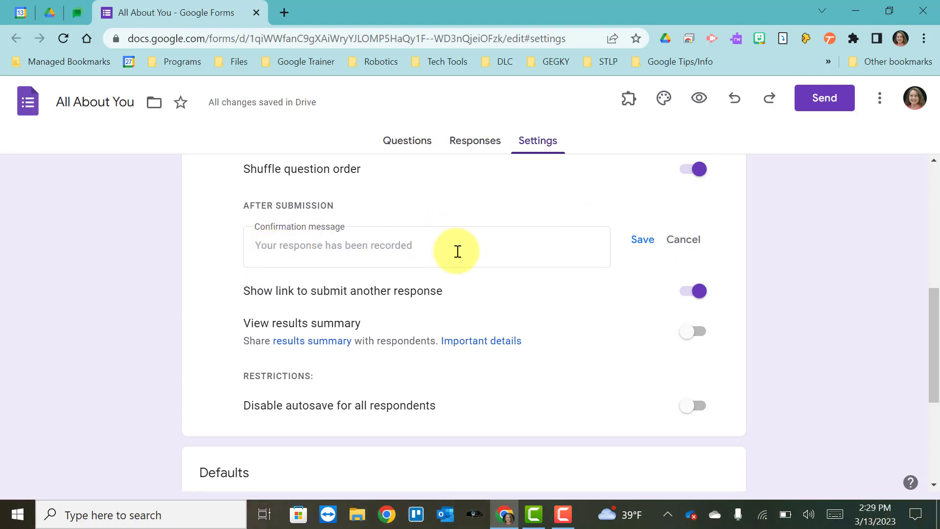
left_click(430, 248)
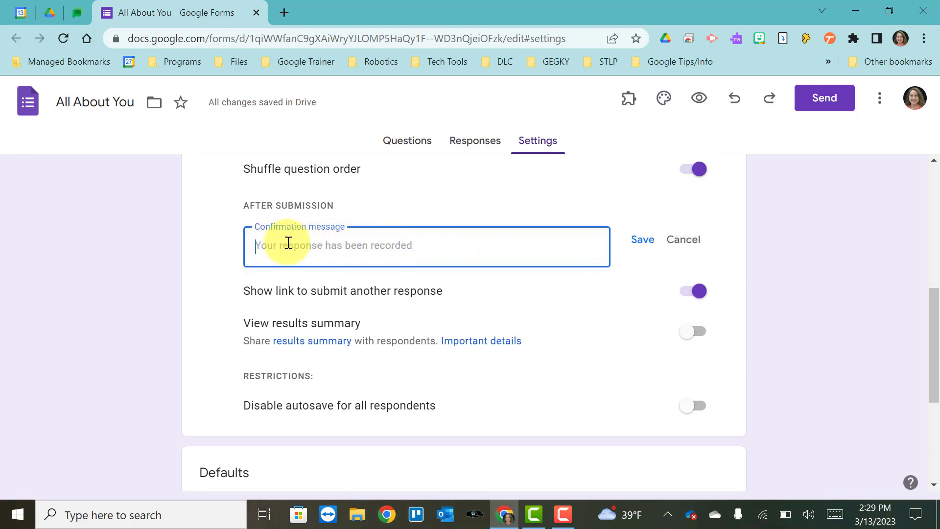
type("Thanks")
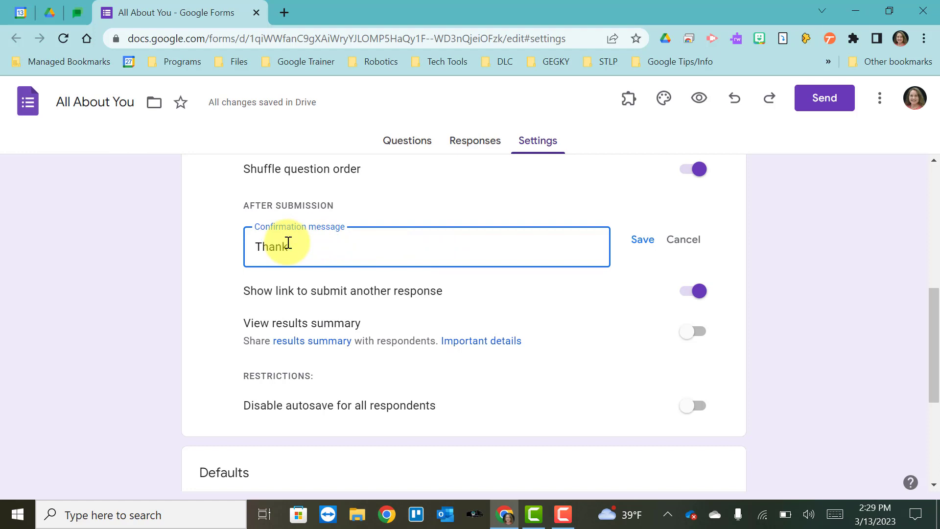
type(" for completig t")
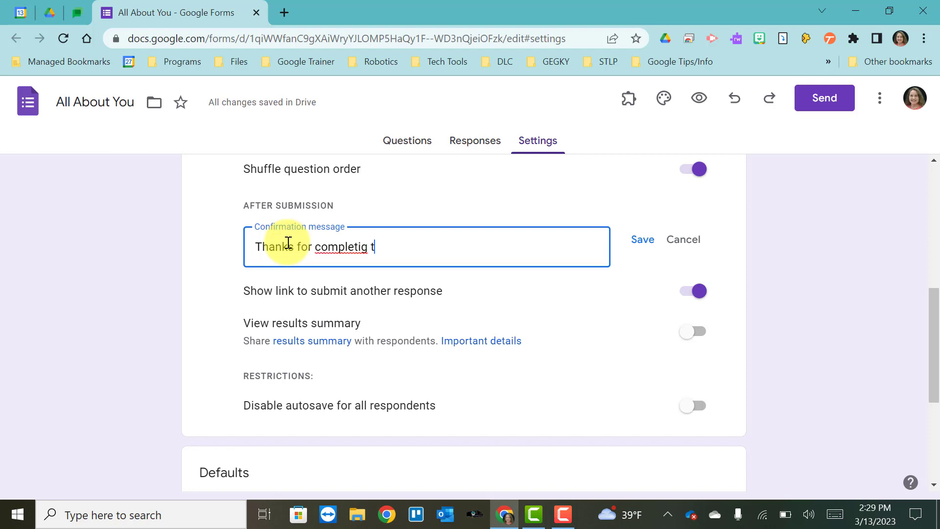
key("BackSpace")
key("BackSpace")
key("BackSpace")
type("ng this form")
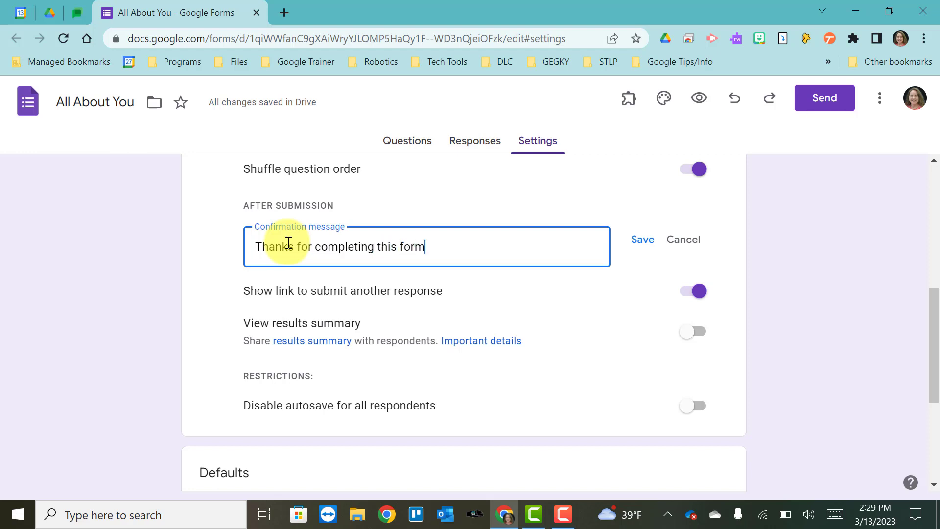
type("!")
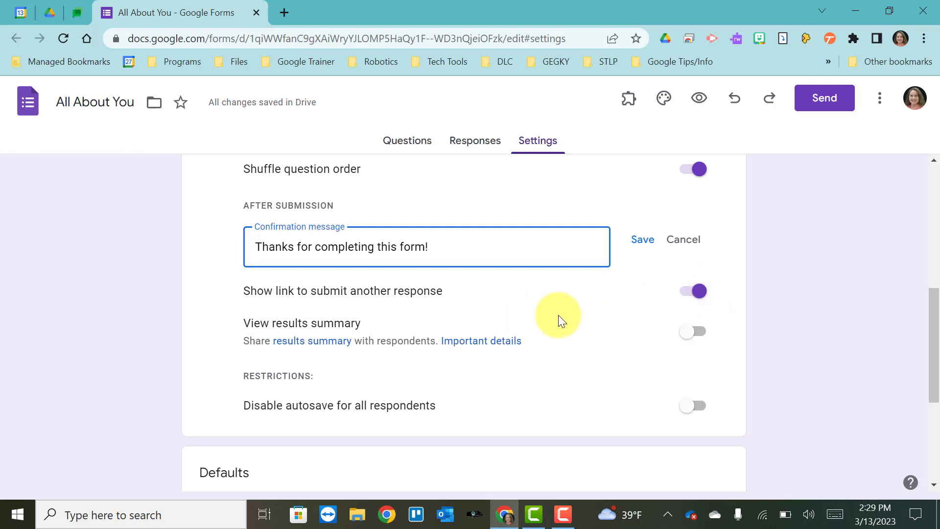
Step: Turn on View results summary so that the summary is shared with respondents
left_click(688, 342)
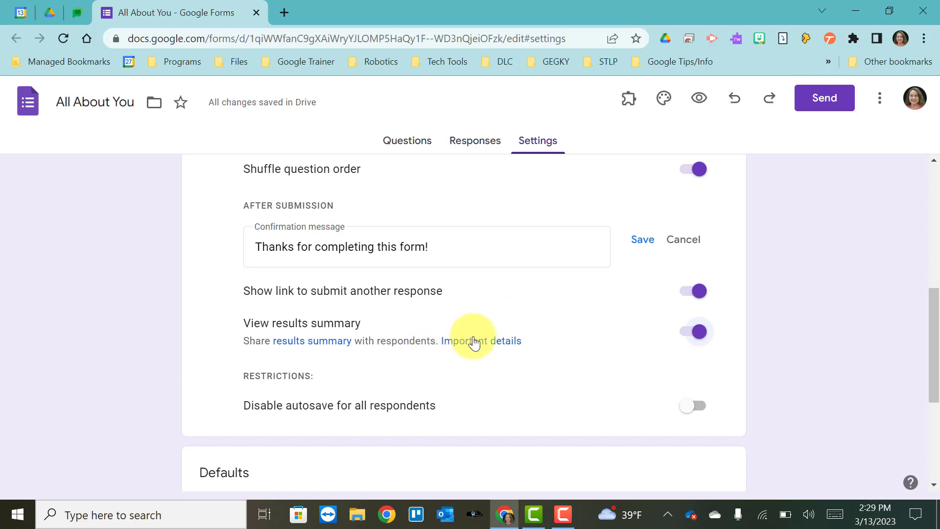
scroll(368, 362, "down", 2)
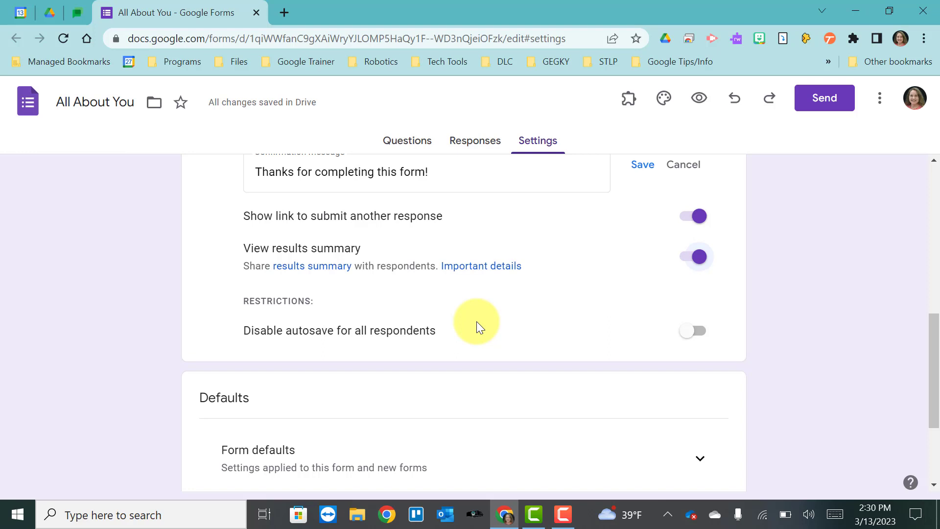
scroll(477, 323, "down", 2)
scroll(477, 323, "up", 3)
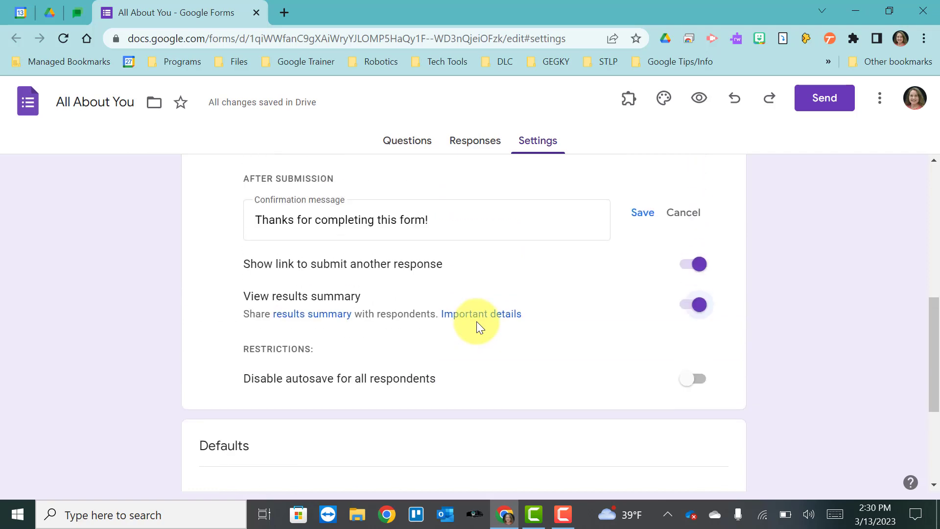
scroll(477, 323, "up", 3)
Step: Expand Form defaults and Question defaults and review the email collection and required-question options
scroll(477, 323, "down", 3)
scroll(477, 327, "down", 4)
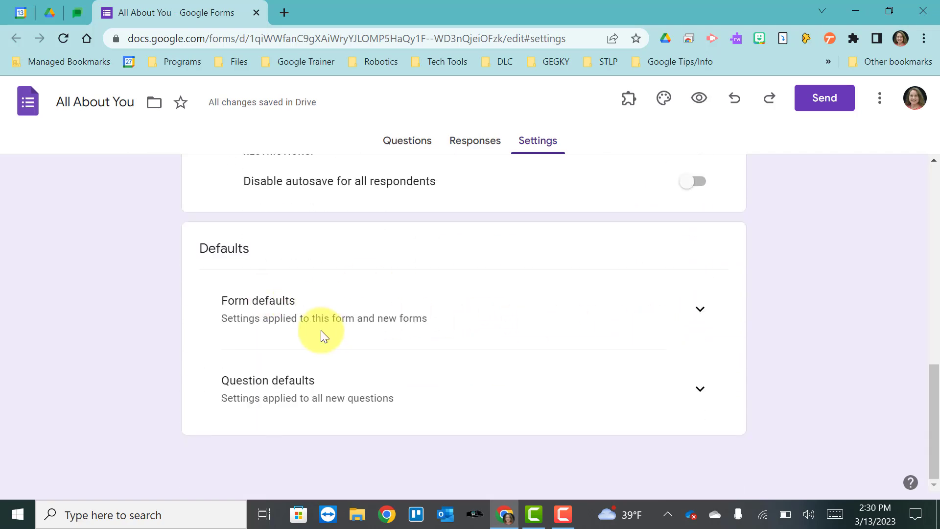
left_click(699, 310)
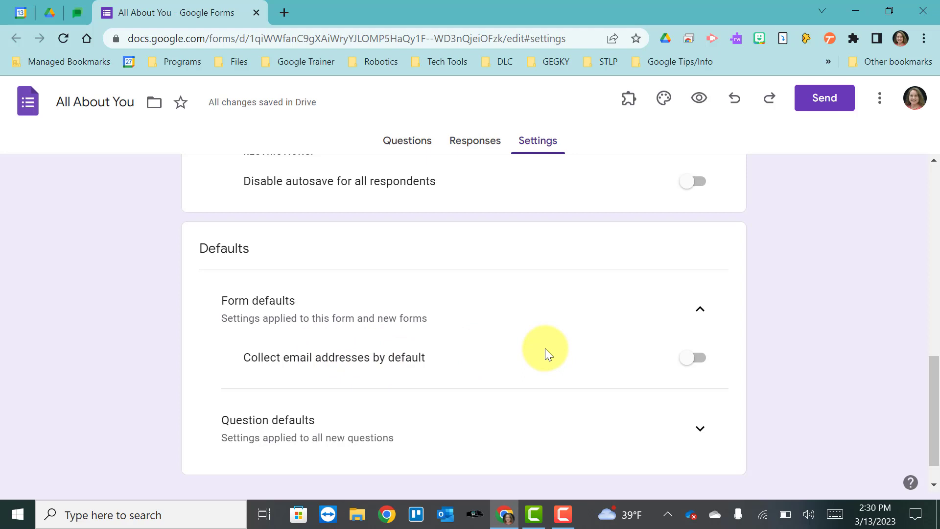
left_click(700, 428)
scroll(517, 333, "down", 2)
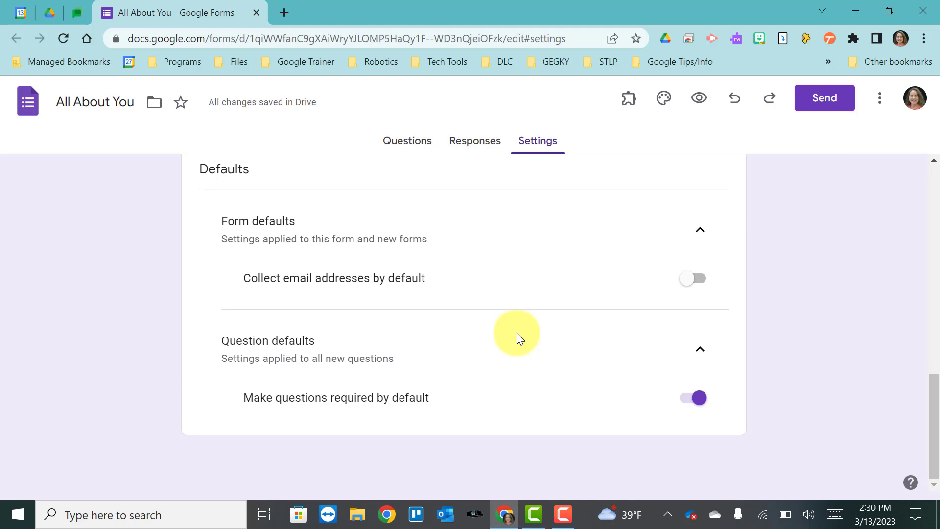
scroll(516, 333, "up", 10)
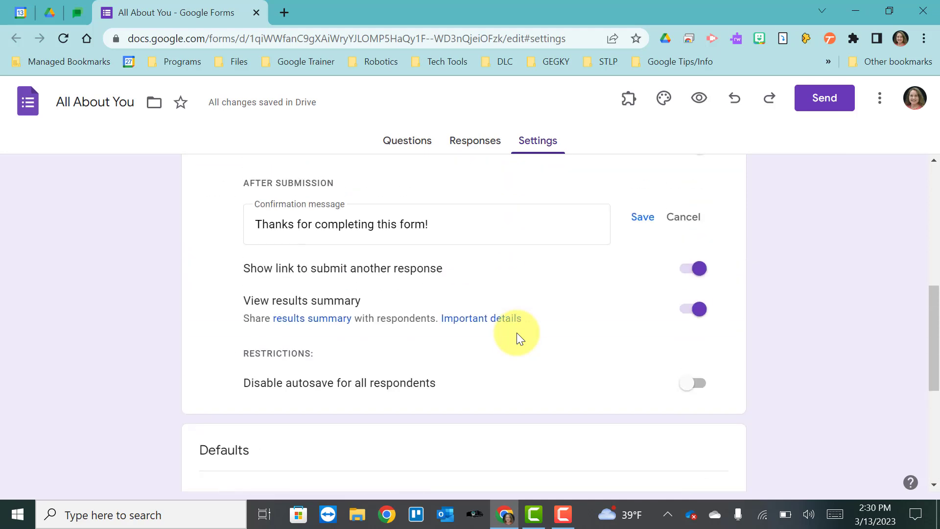
scroll(516, 333, "up", 3)
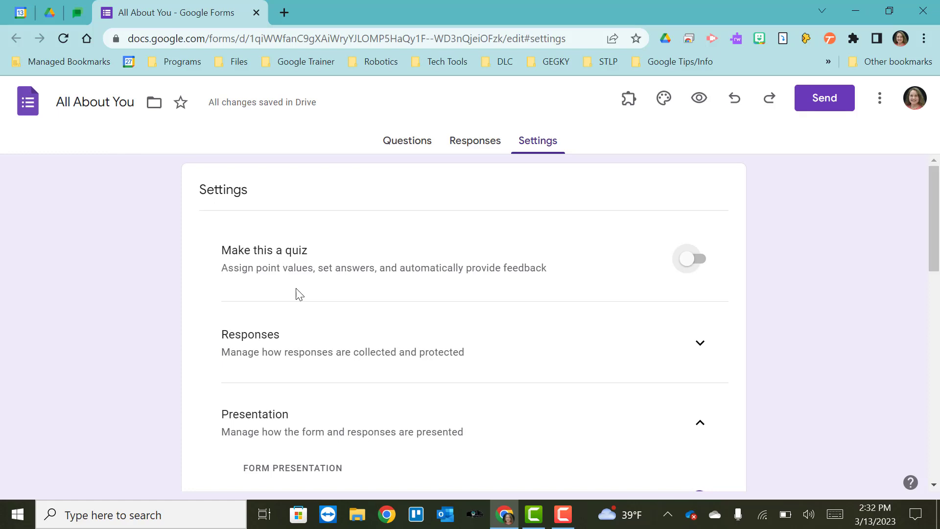
Step: Return to the form's questions and set the theme's header font to Life Savers
left_click(396, 144)
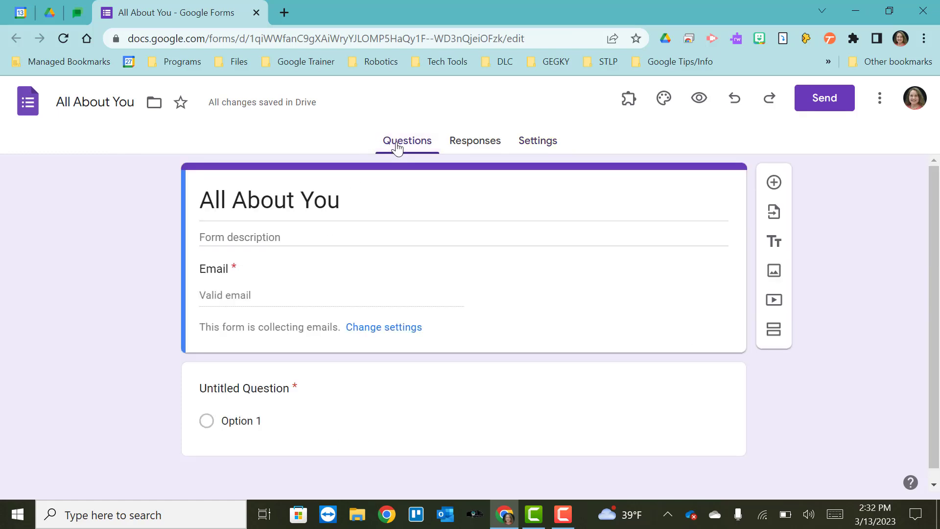
left_click(662, 102)
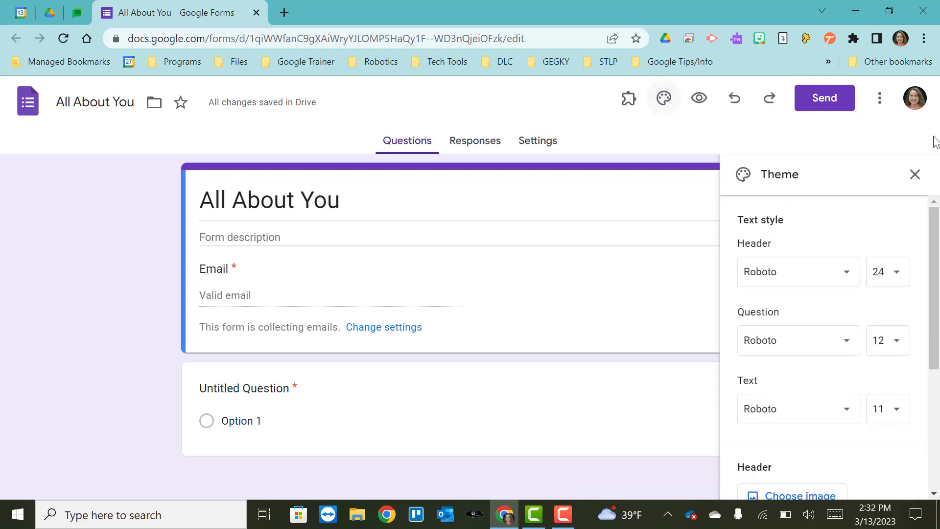
left_click(827, 283)
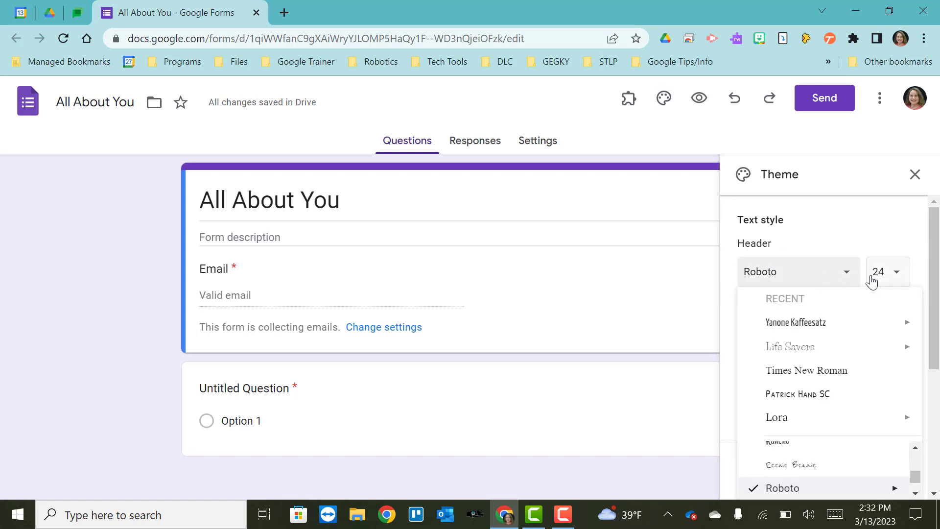
scroll(796, 344, "up", 2)
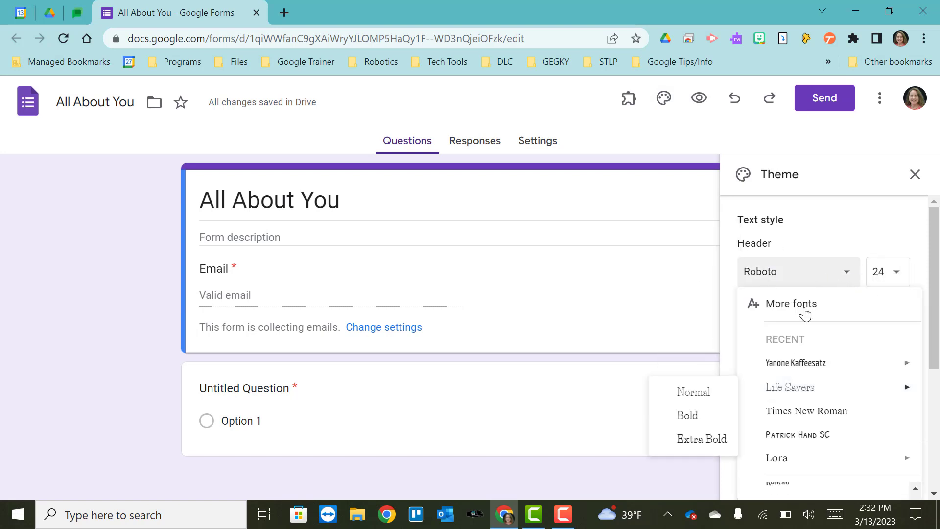
mouse_move(786, 367)
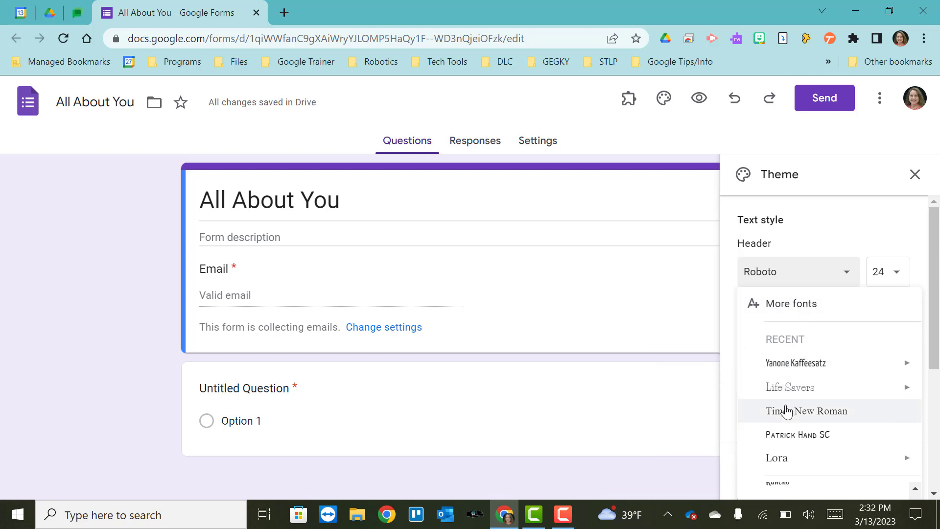
left_click(751, 395)
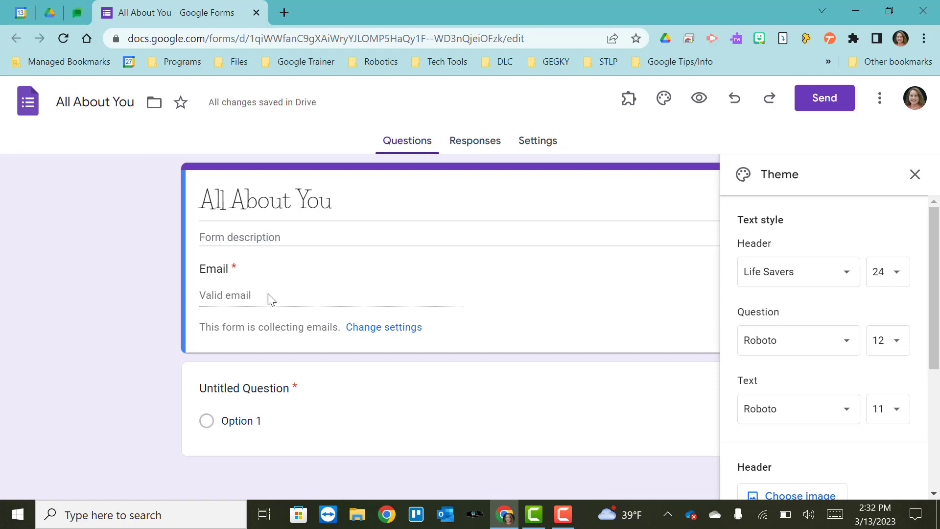
Step: Set the theme's question font to Life Savers
left_click(847, 346)
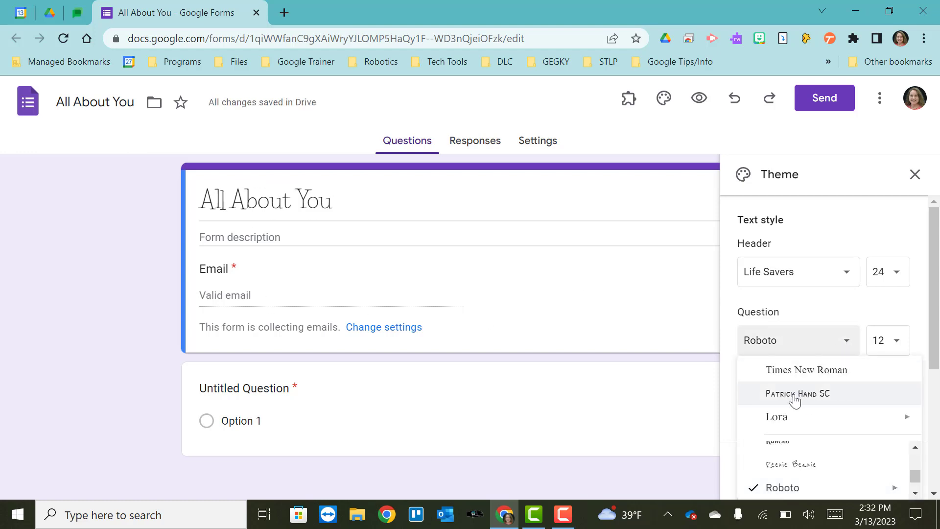
scroll(784, 431, "up", 5)
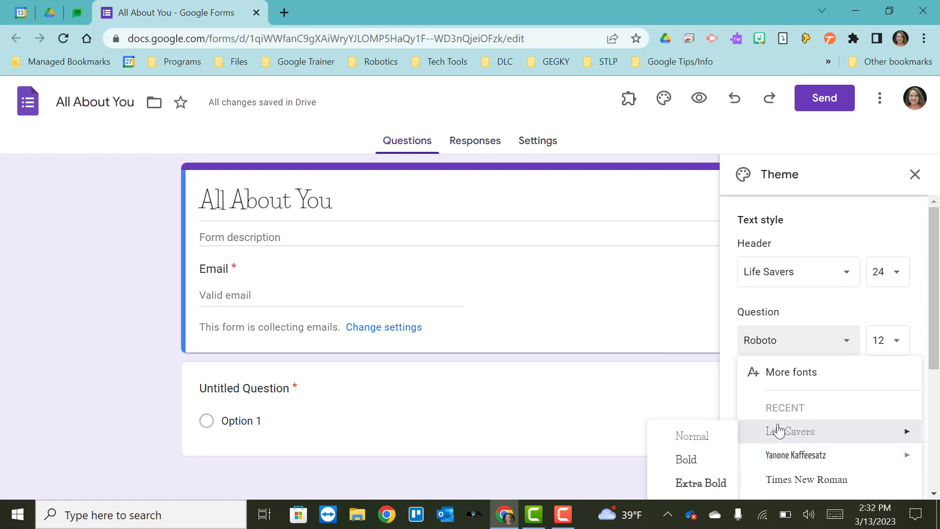
left_click(783, 433)
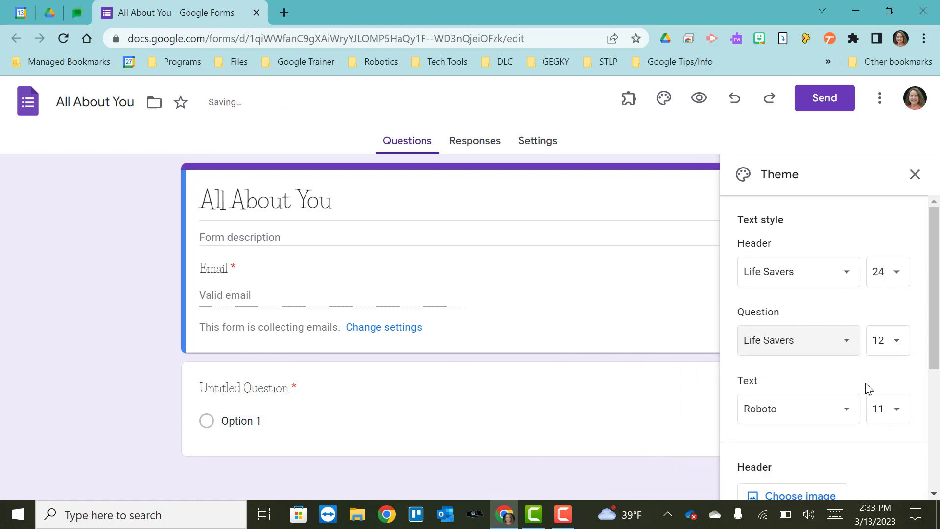
Step: Set the theme's text font to Life Savers
left_click(847, 411)
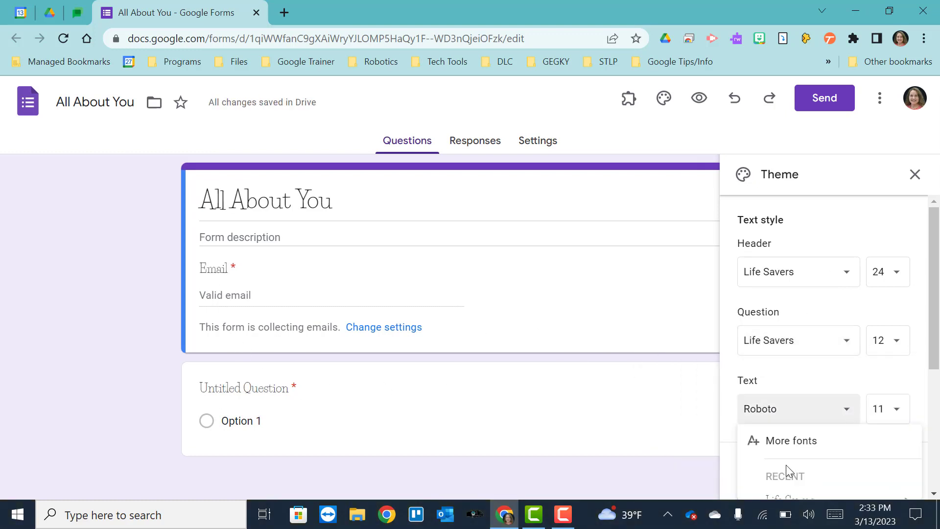
scroll(786, 465, "down", 1)
right_click(790, 438)
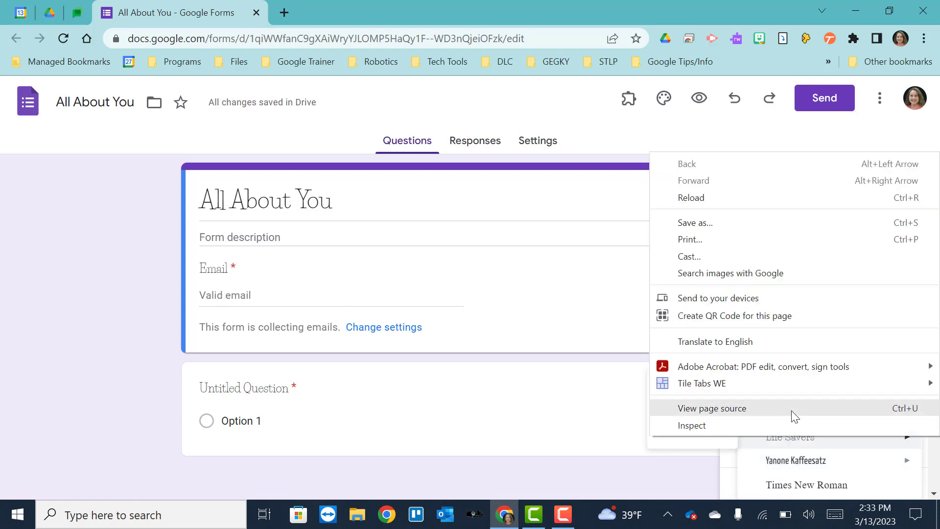
left_click(782, 443)
left_click(783, 444)
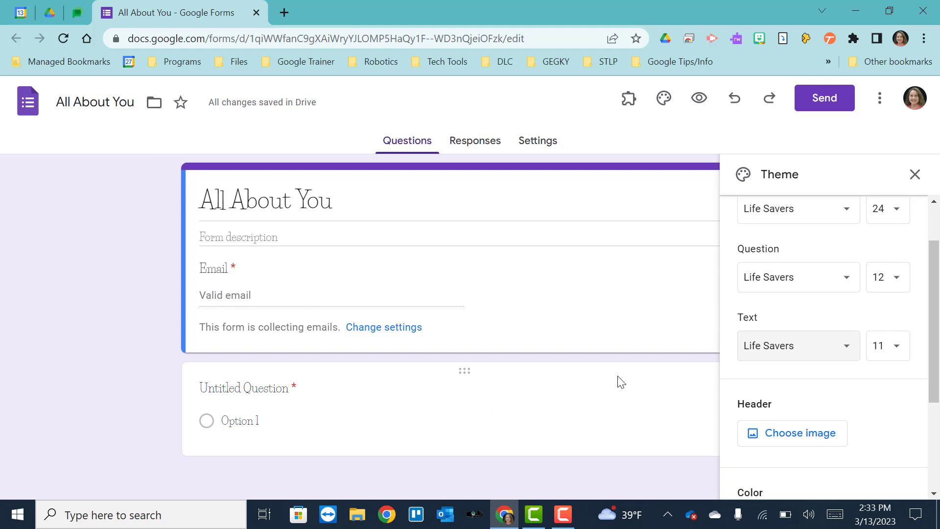
Step: Browse the theme's header image choices, including the Work and School gallery and the upload and photos sources
scroll(788, 378, "down", 2)
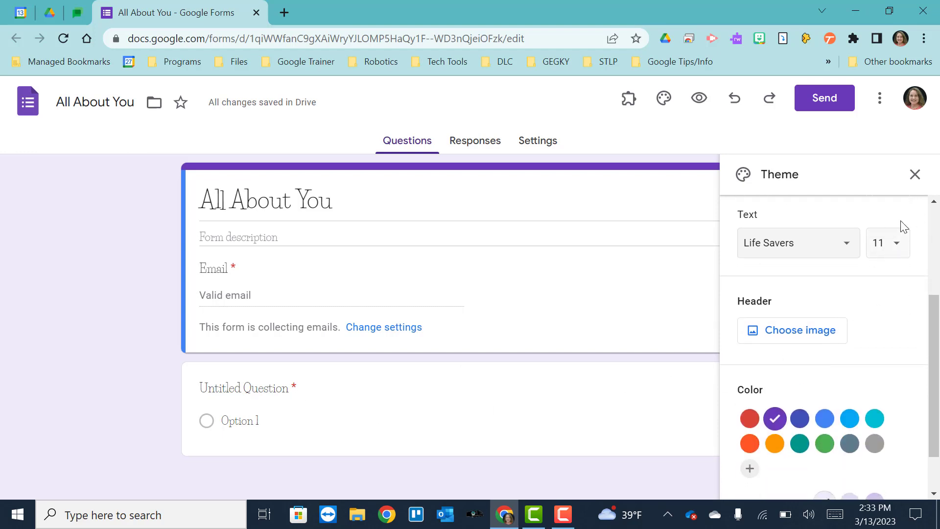
left_click(783, 333)
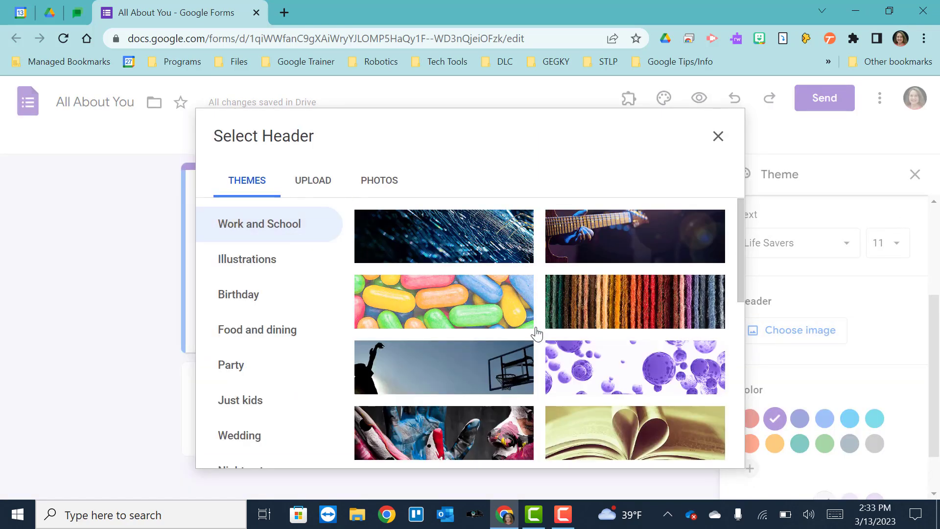
scroll(537, 334, "down", 10)
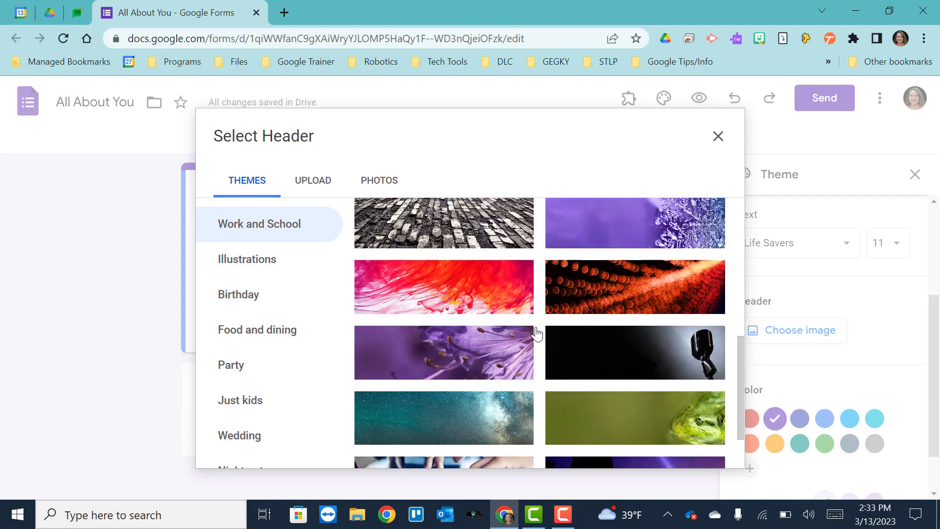
scroll(537, 334, "down", 3)
scroll(537, 334, "up", 4)
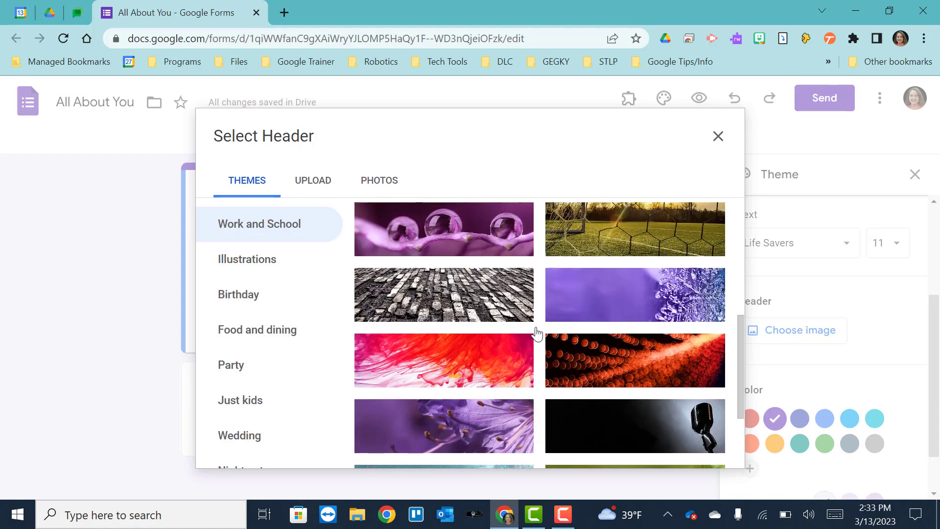
scroll(537, 334, "up", 6)
left_click(306, 185)
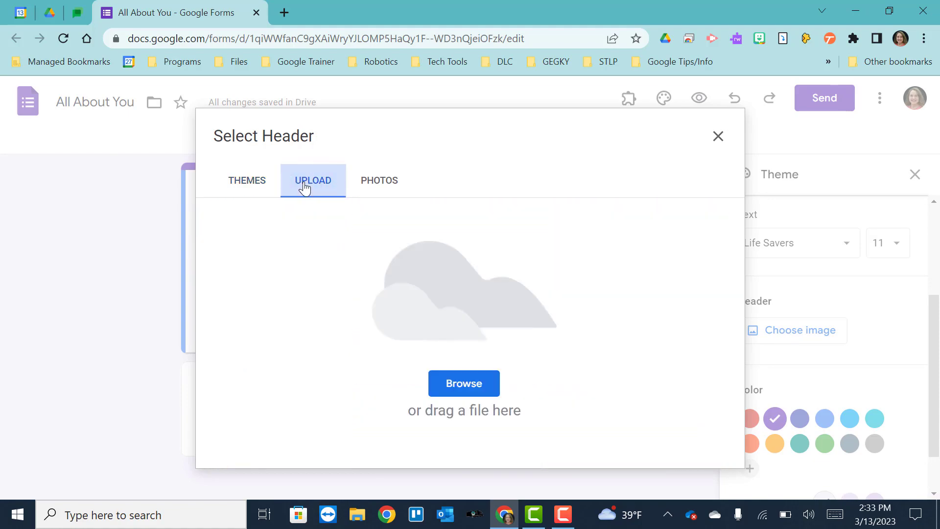
left_click(382, 181)
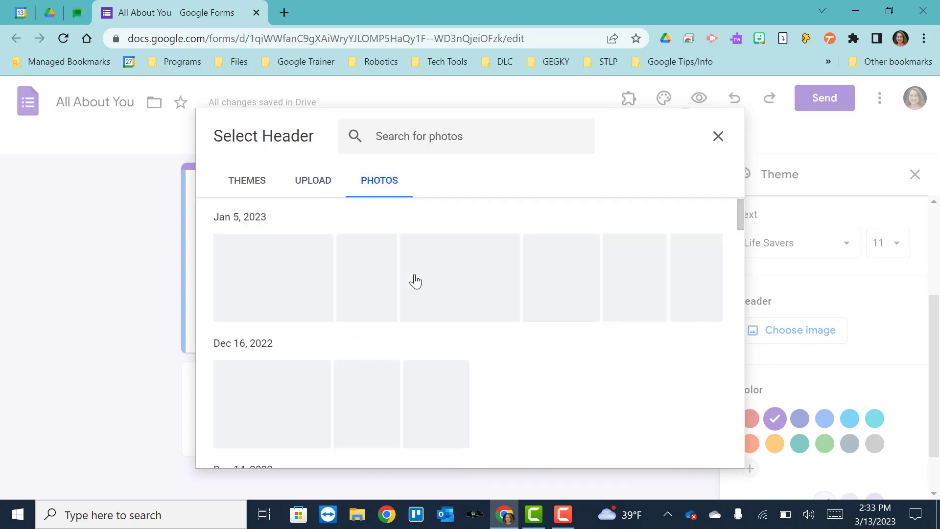
Step: Insert the colorful candy image from the Work and School themes as the form's header
left_click(256, 184)
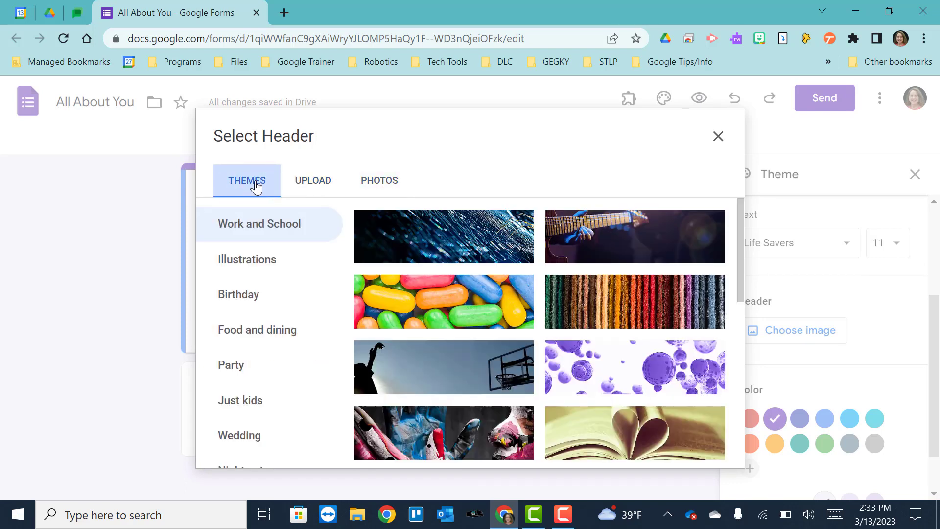
left_click(466, 317)
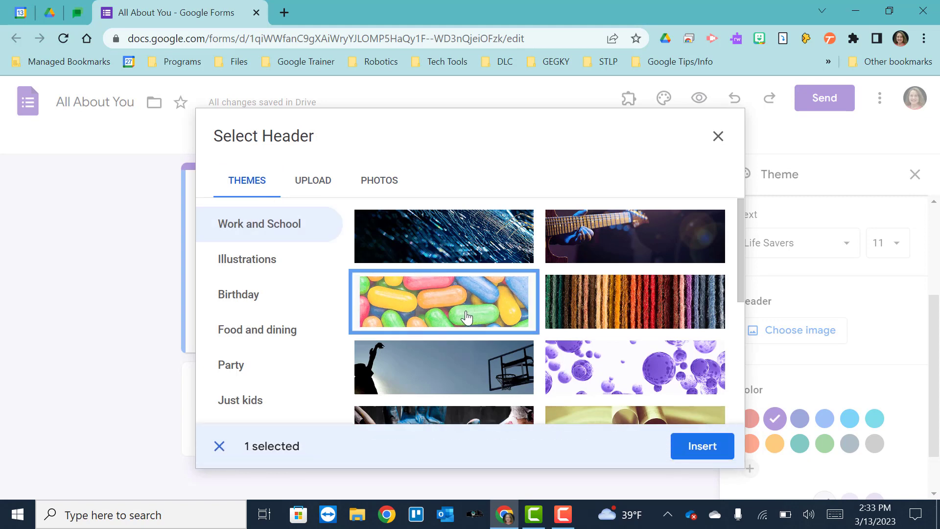
left_click(699, 451)
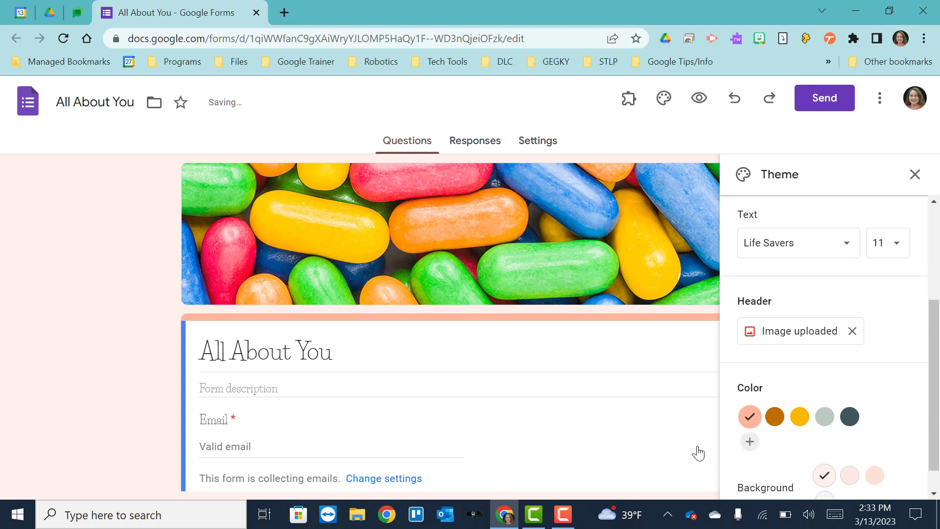
Step: Try the suggested brown, yellow and gray-green swatches as the form's theme color
scroll(855, 381, "down", 1)
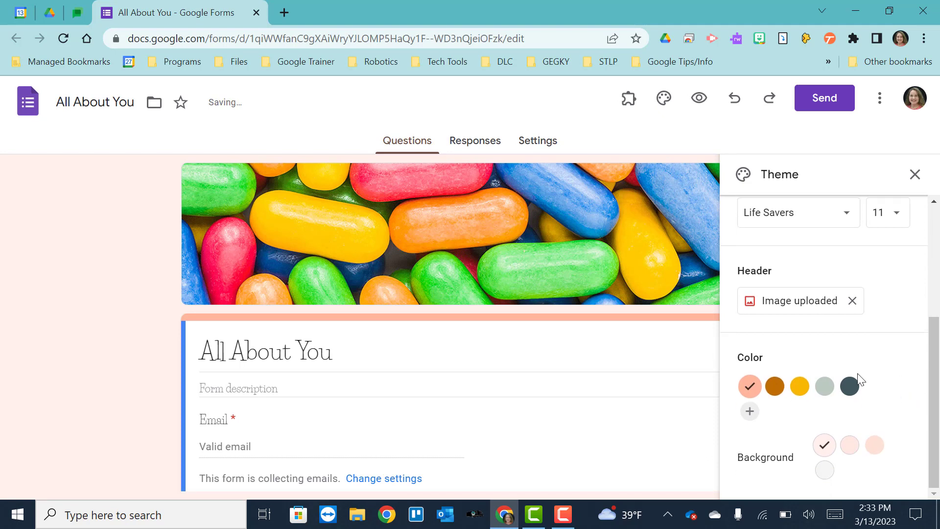
left_click(776, 390)
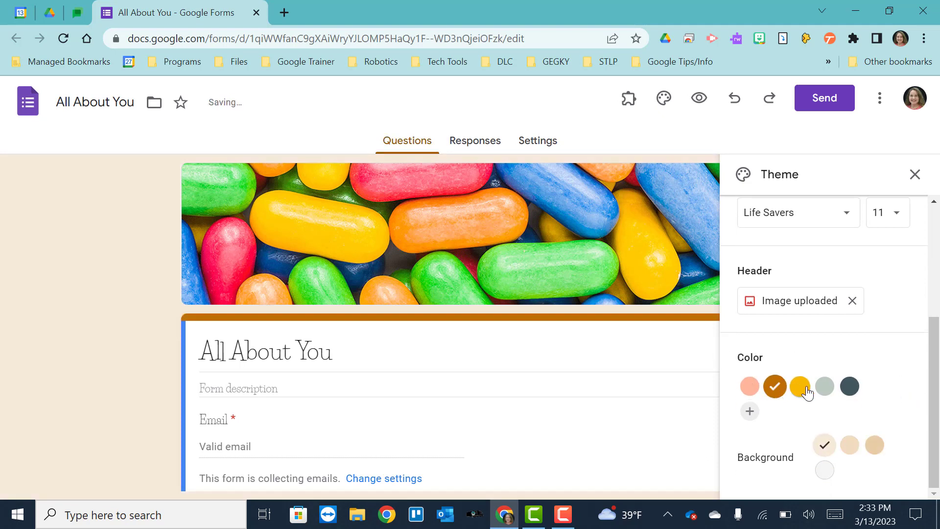
left_click(803, 390)
left_click(825, 389)
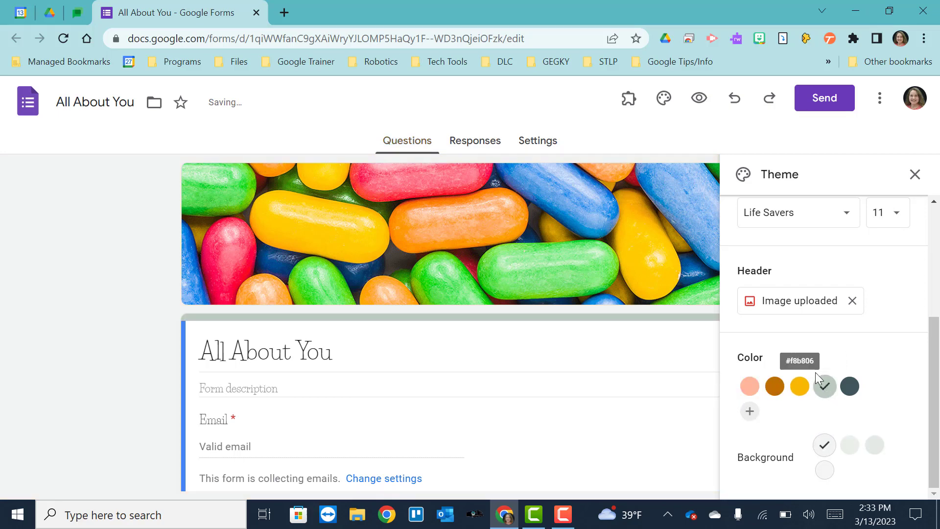
Step: Add the custom green #89af6e as the form's theme color and close the theme settings
left_click(749, 414)
scroll(807, 386, "down", 3)
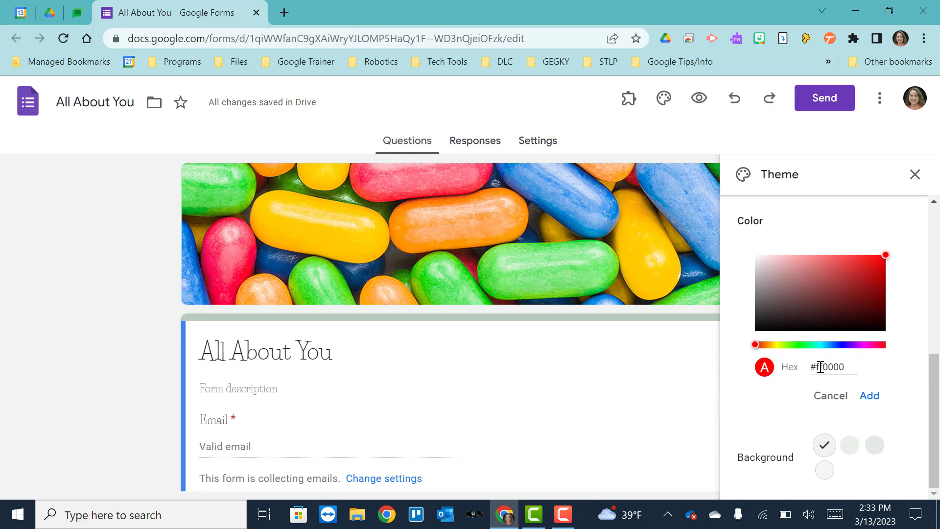
left_click(836, 315)
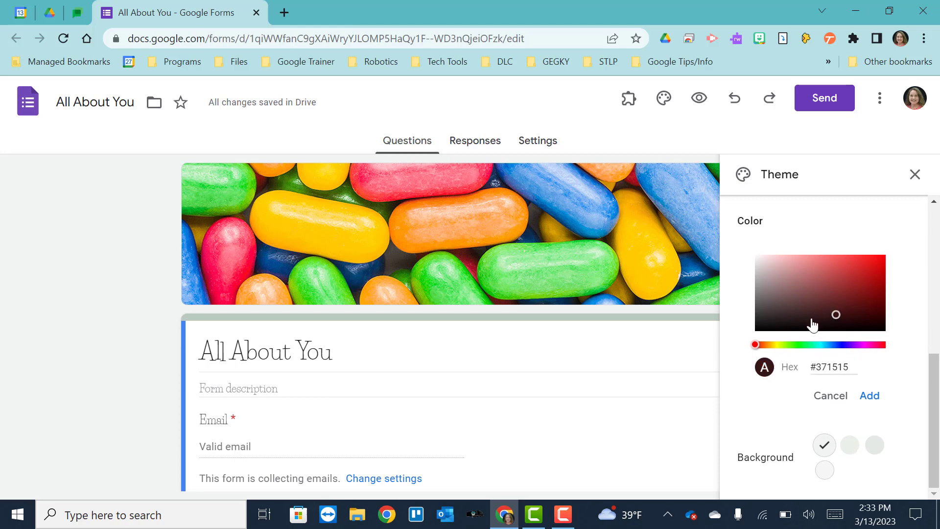
left_click(789, 345)
left_click(805, 287)
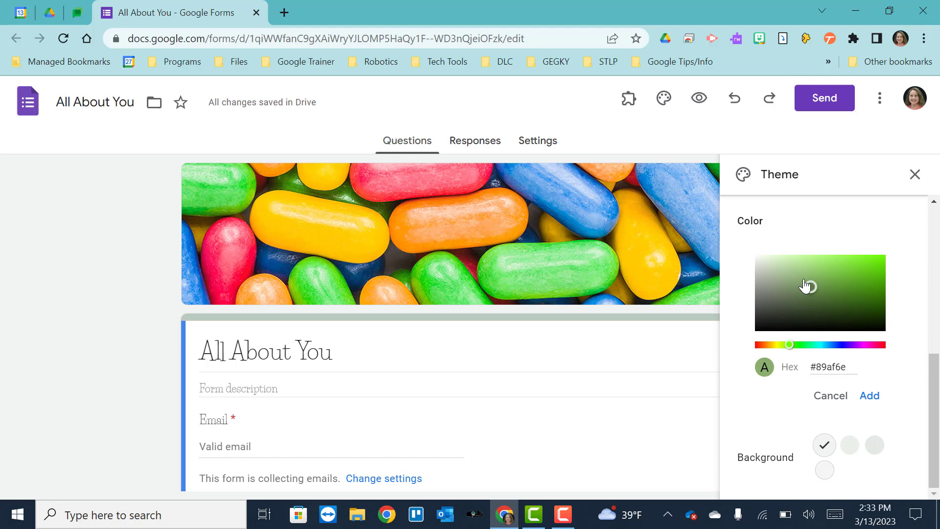
left_click(870, 396)
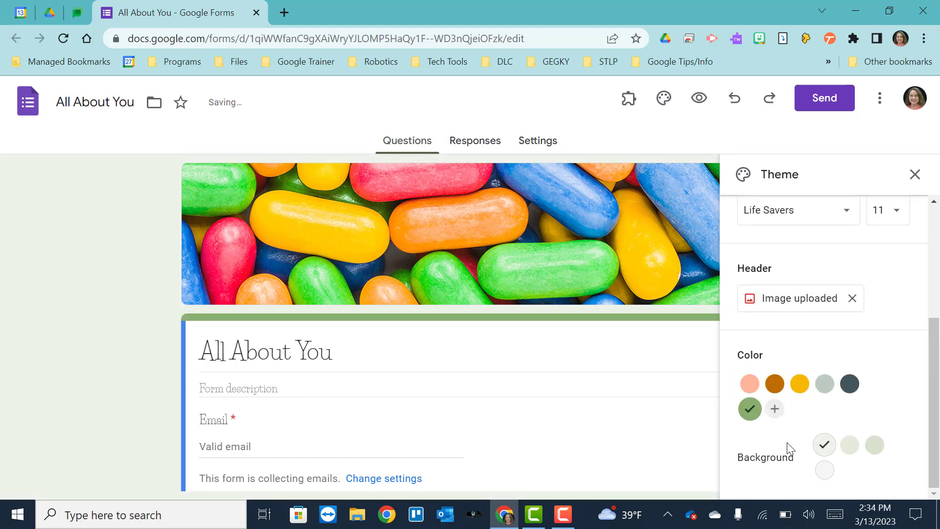
scroll(790, 448, "up", 4)
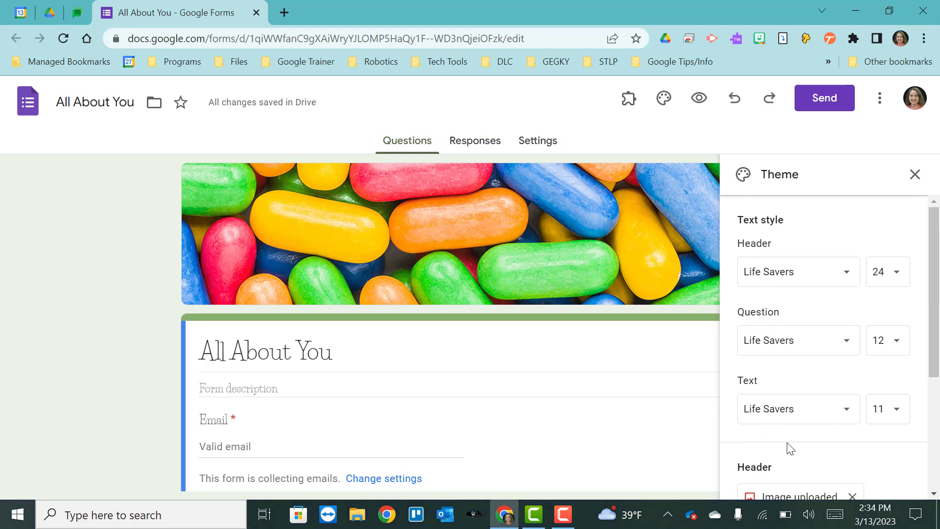
left_click(914, 182)
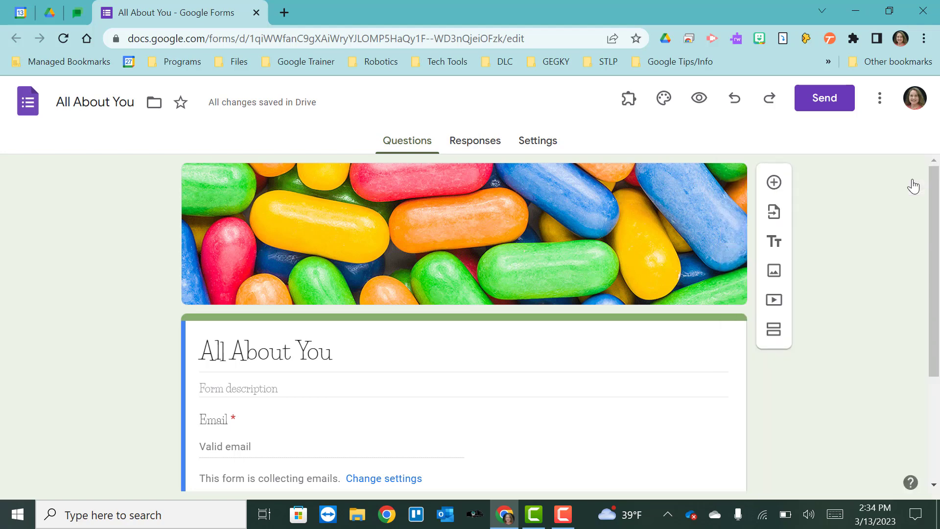